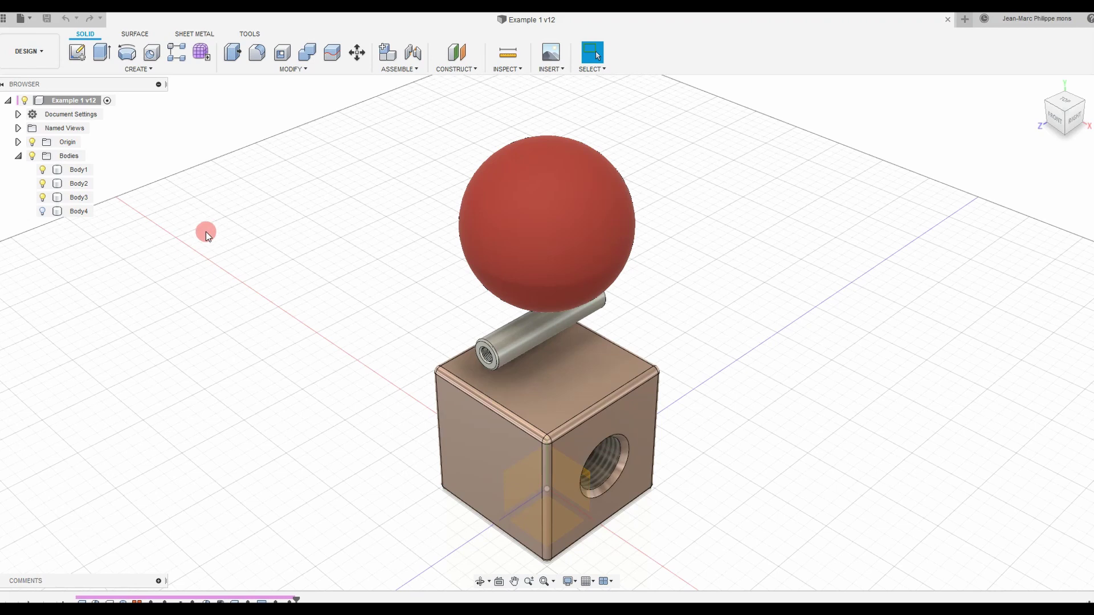
# Step: Show the hidden Body4 as a wooden floor beneath the cube
pyautogui.click(59, 211)
pyautogui.click(43, 212)
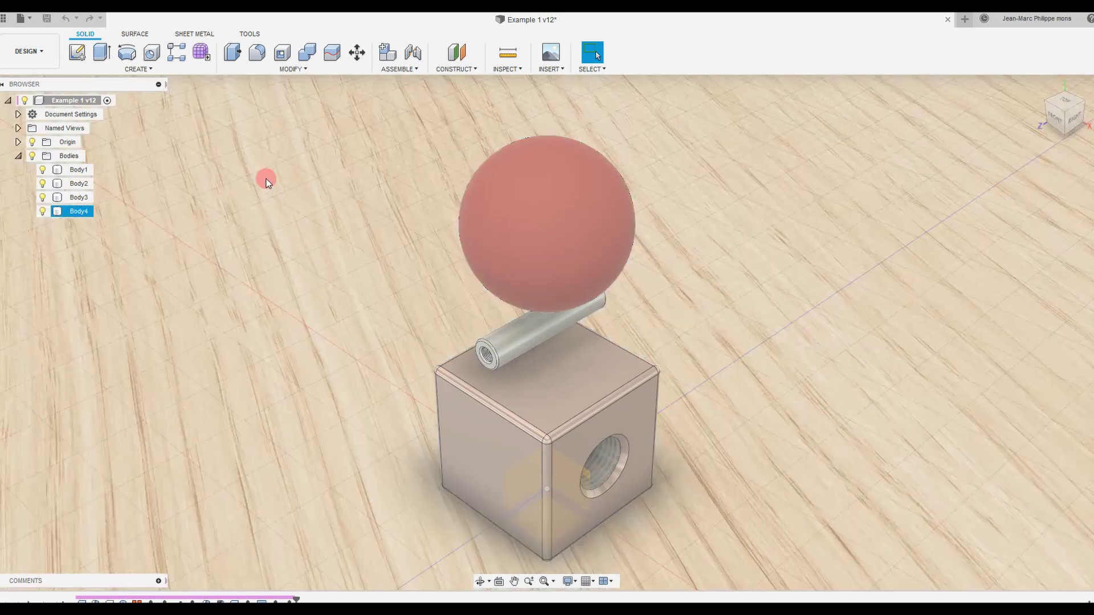
pyautogui.click(266, 181)
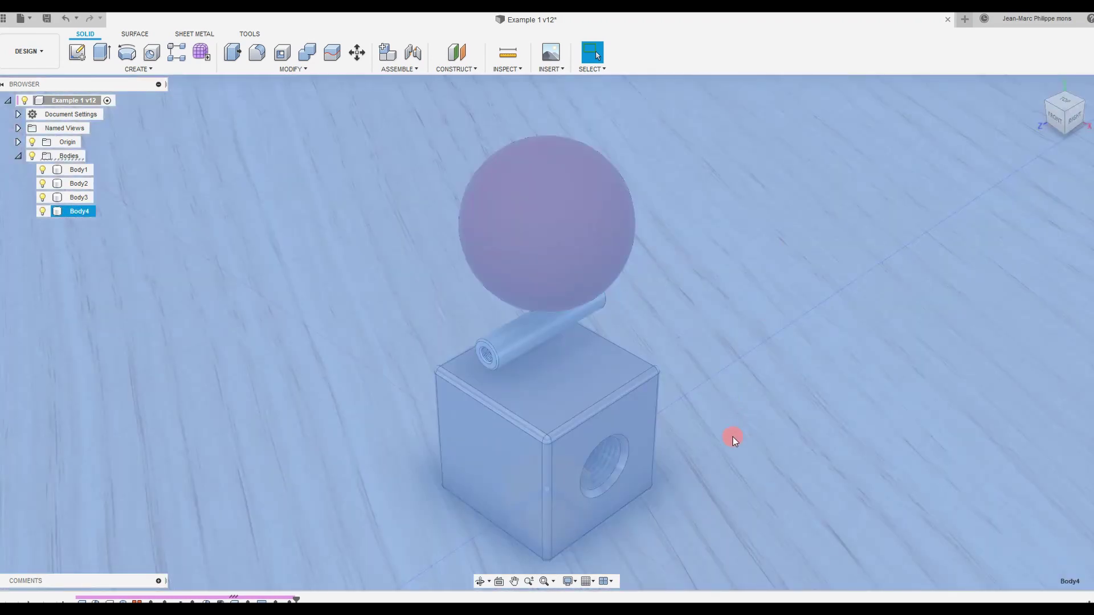
pyautogui.keyDown('shift'); pyautogui.moveTo(754, 345); pyautogui.dragTo(785, 366, button='middle'); pyautogui.keyUp('shift')
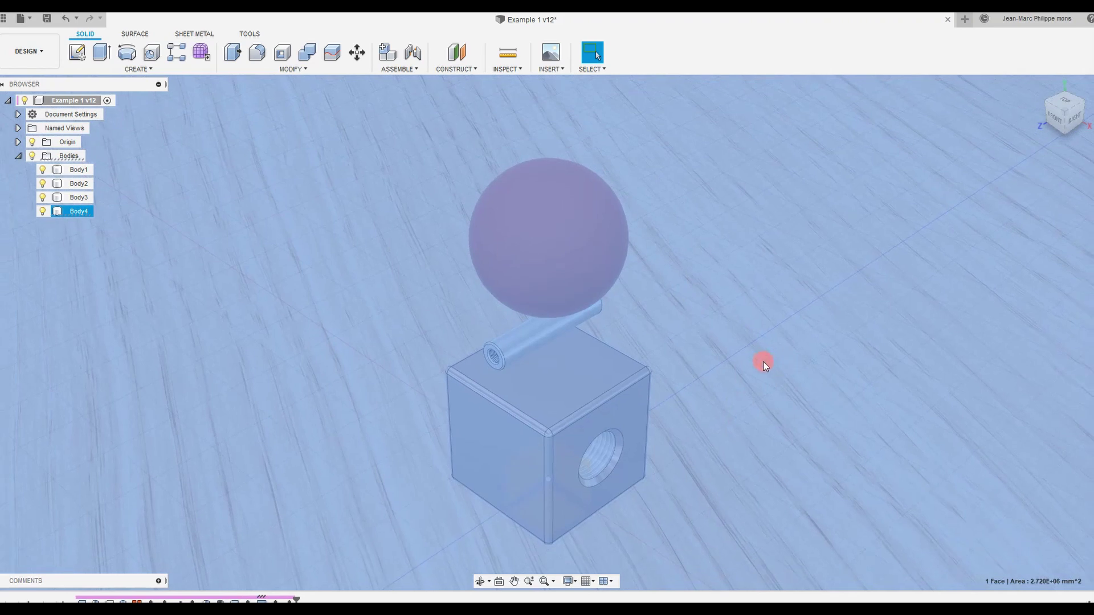
pyautogui.press('F6')
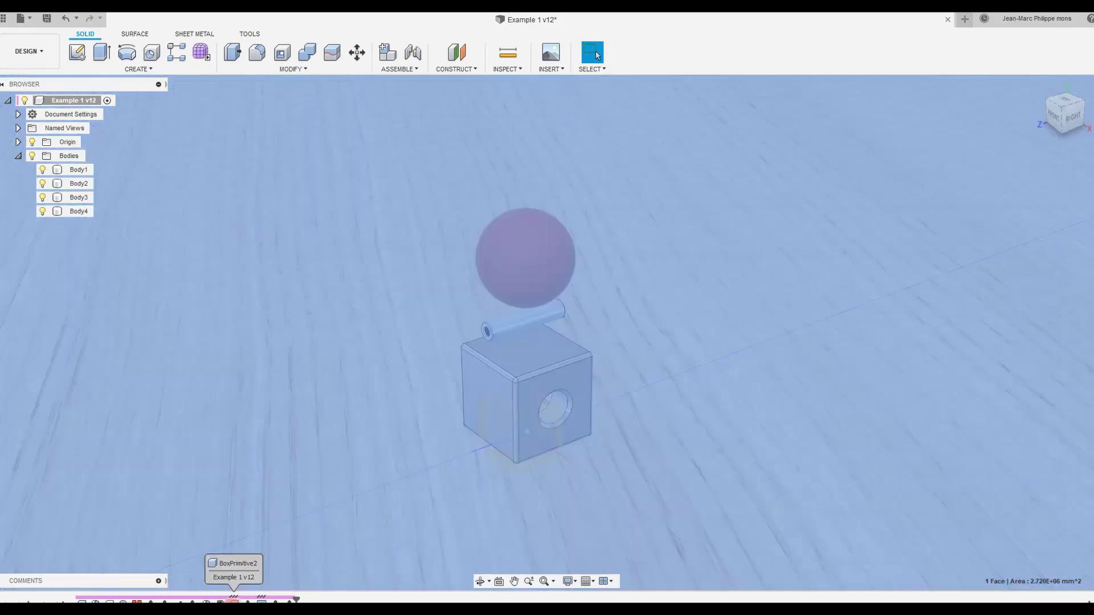
# Step: Open the floor's box feature for editing to examine its dimensions and operation, and accept it
pyautogui.rightClick(234, 600)
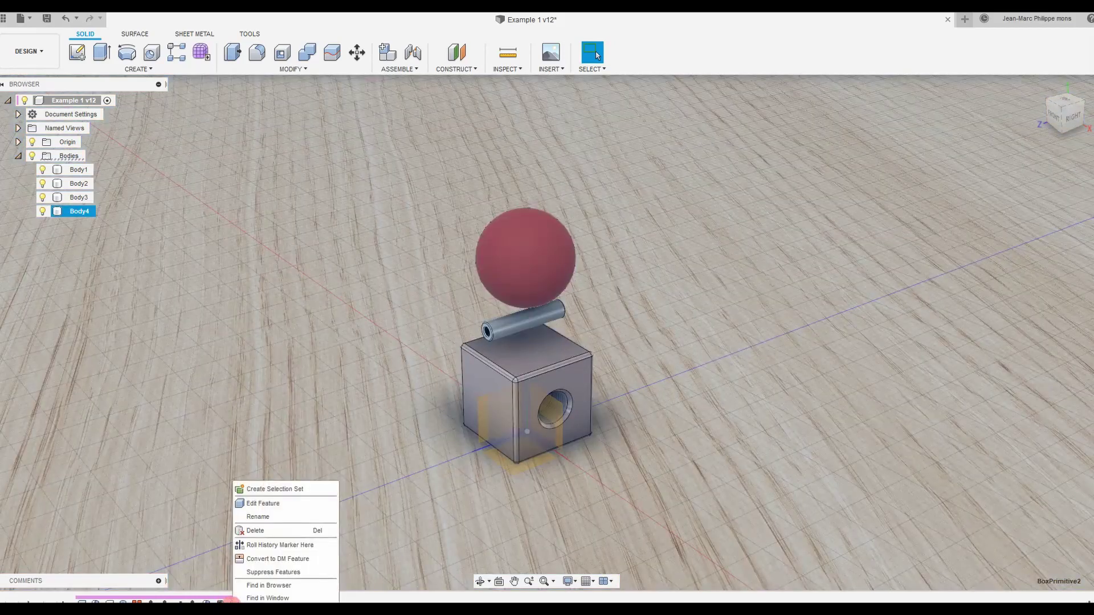
pyautogui.click(276, 503)
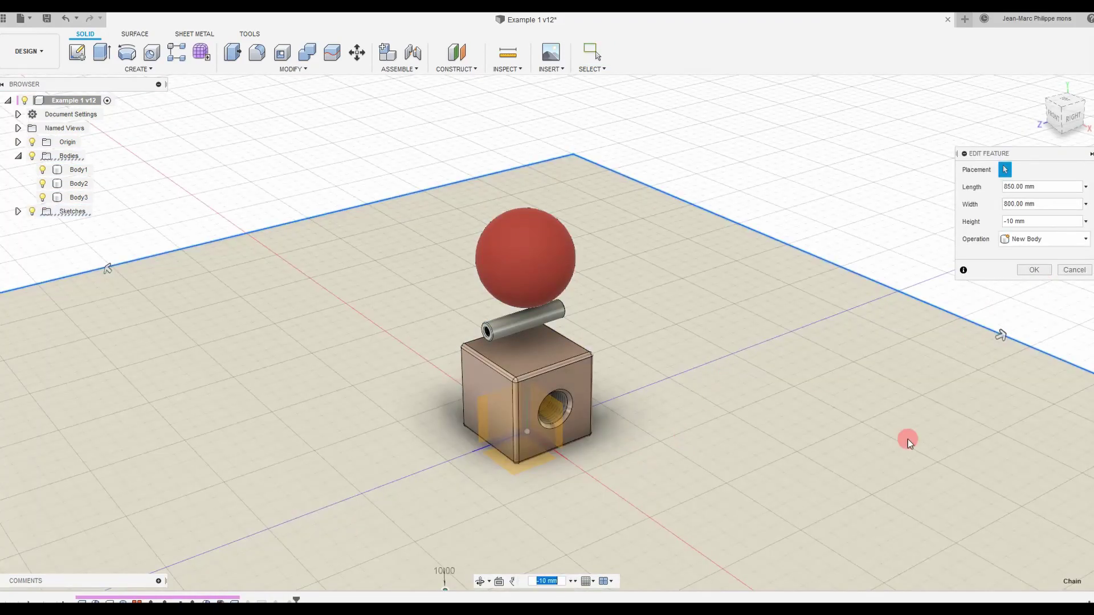
pyautogui.scroll(-5, 884, 396)
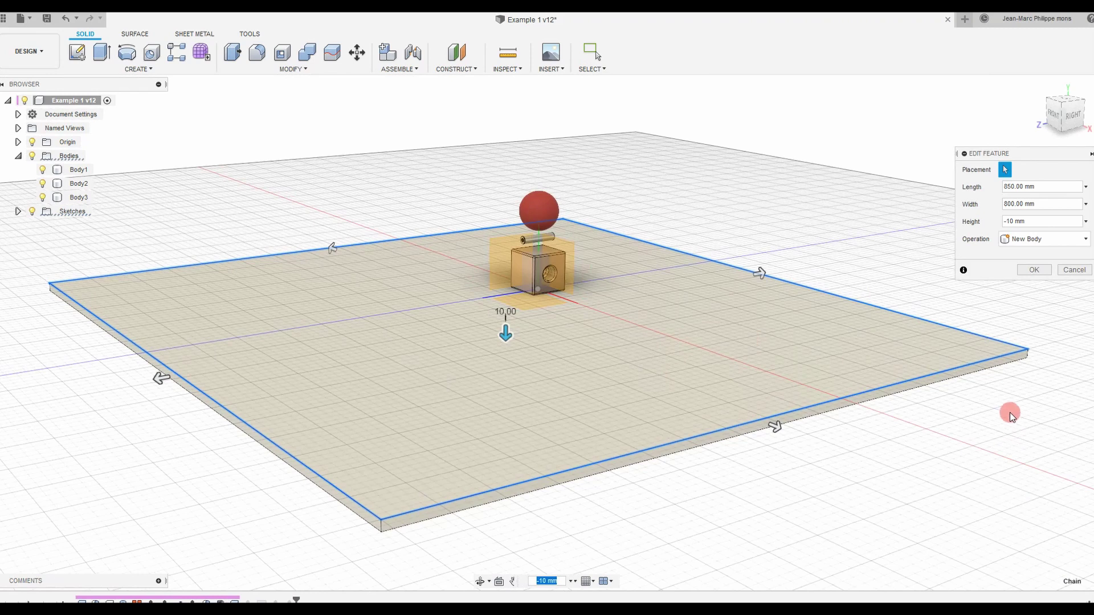
pyautogui.click(1034, 270)
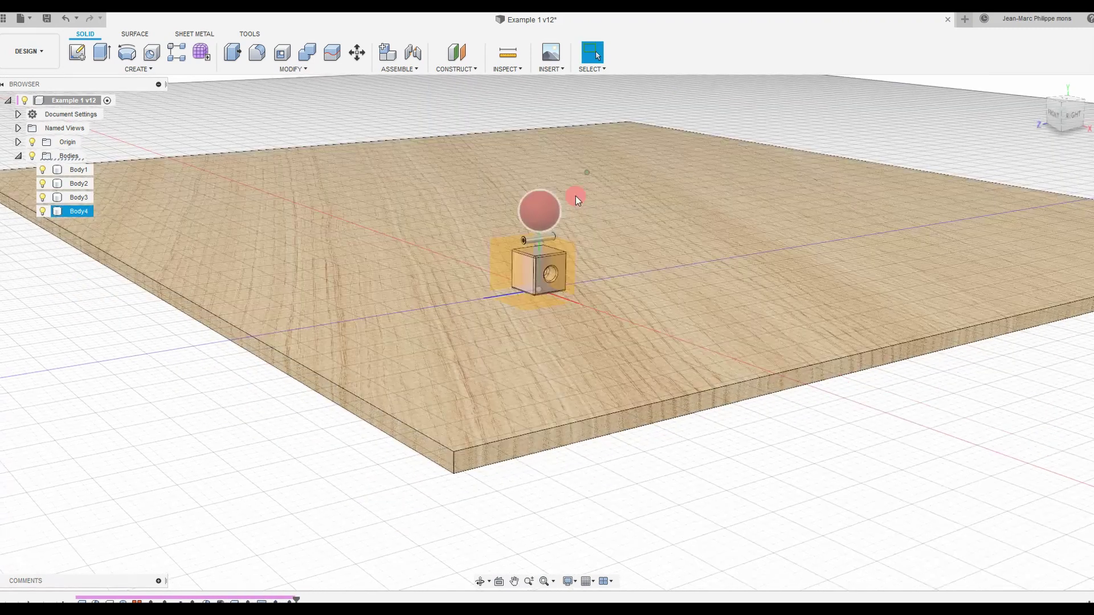
# Step: Restore the Top front Corner named view of the model
pyautogui.scroll(3, 576, 196)
pyautogui.scroll(5, 769, 194)
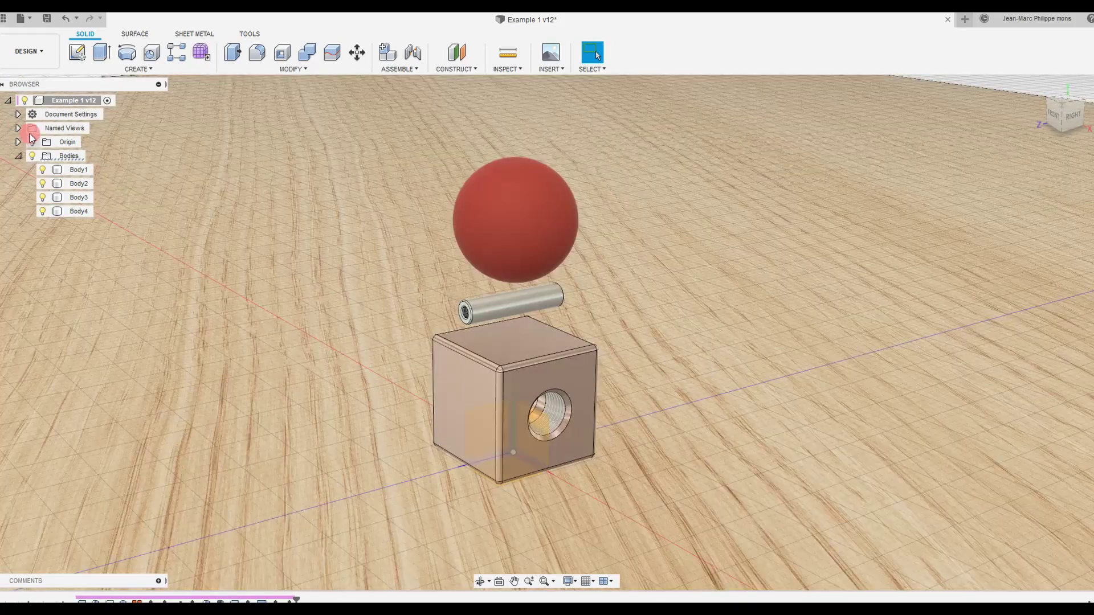
pyautogui.click(18, 128)
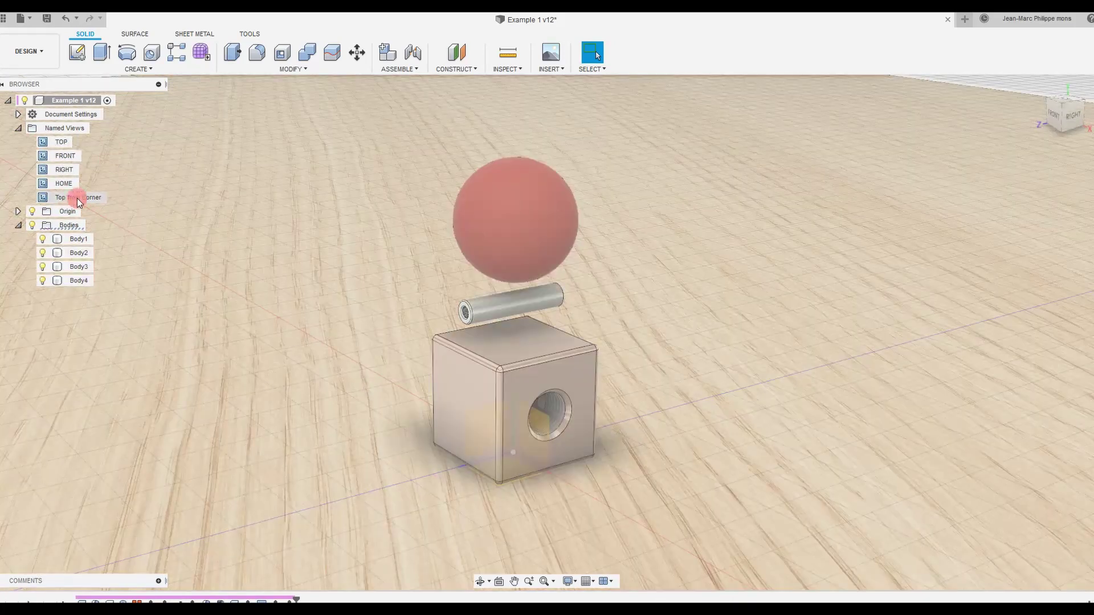
pyautogui.doubleClick(90, 197)
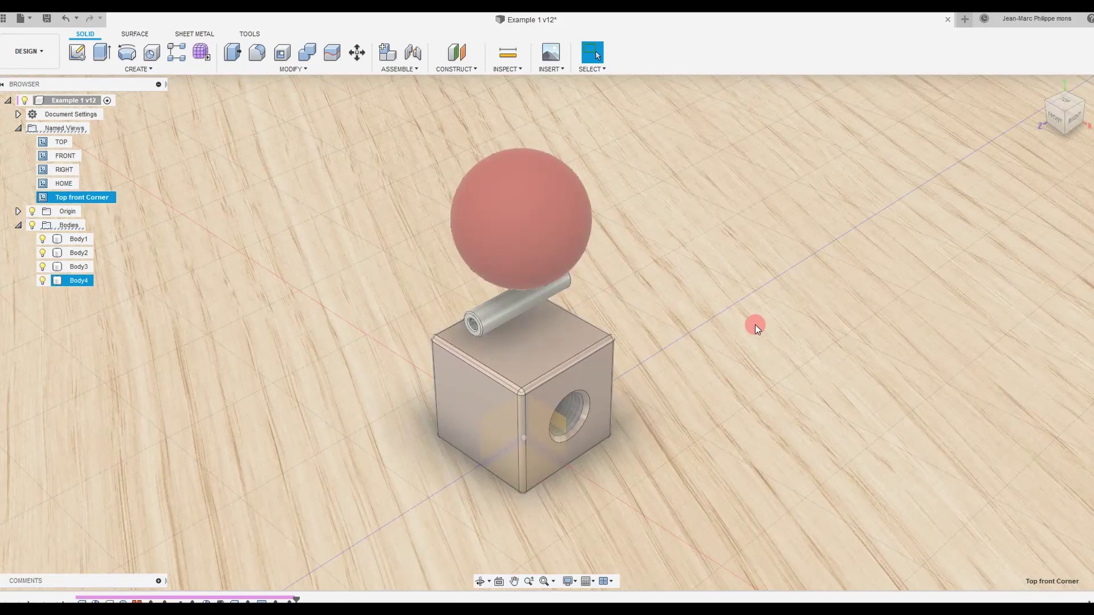
pyautogui.rightClick(754, 323)
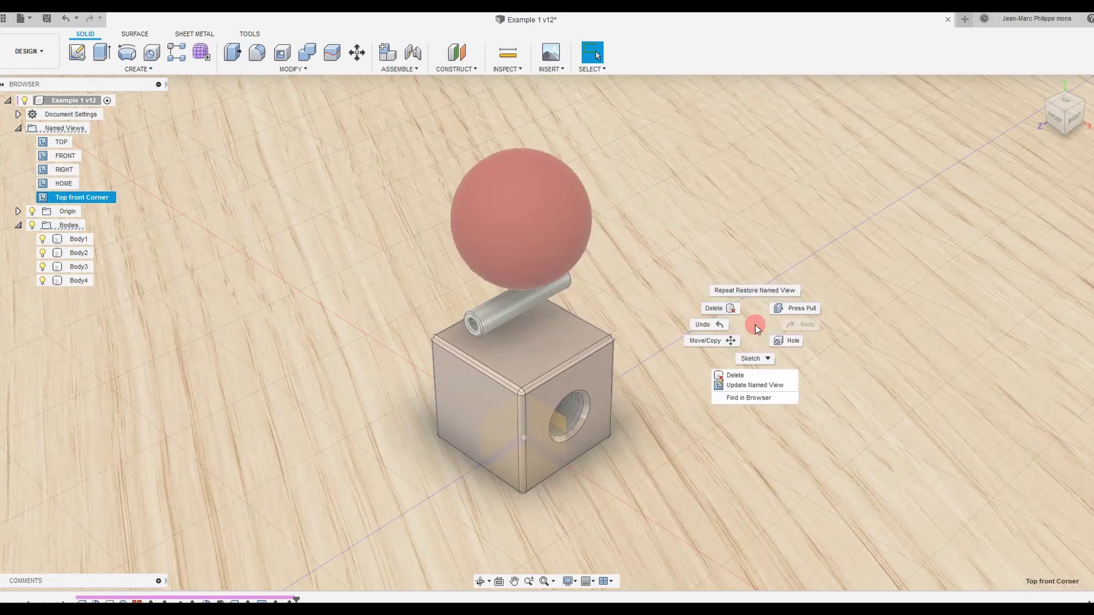
pyautogui.press('Escape')
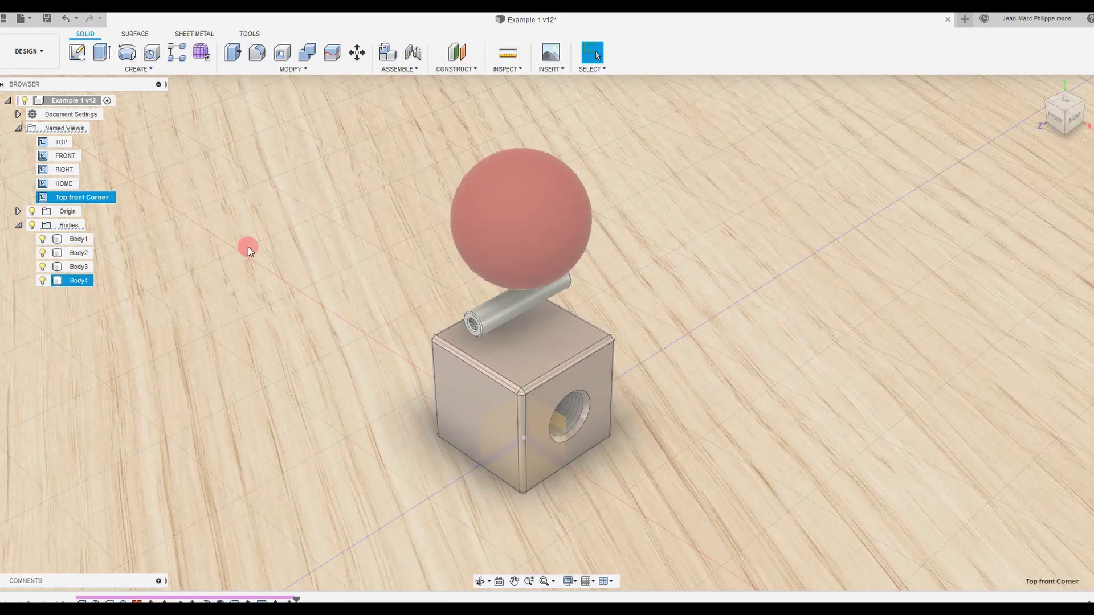
# Step: Apply the 3D Oak - Unfinished appearance from the Wood (Solid) Unfinished library to the floor body Body4
pyautogui.click(94, 279)
pyautogui.rightClick(70, 279)
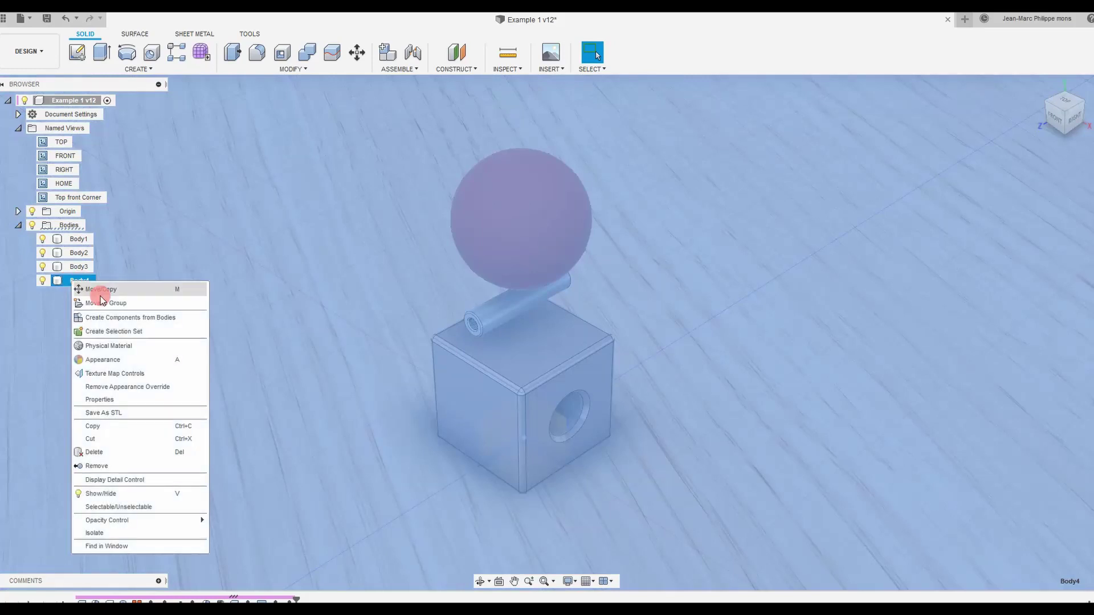
pyautogui.click(114, 359)
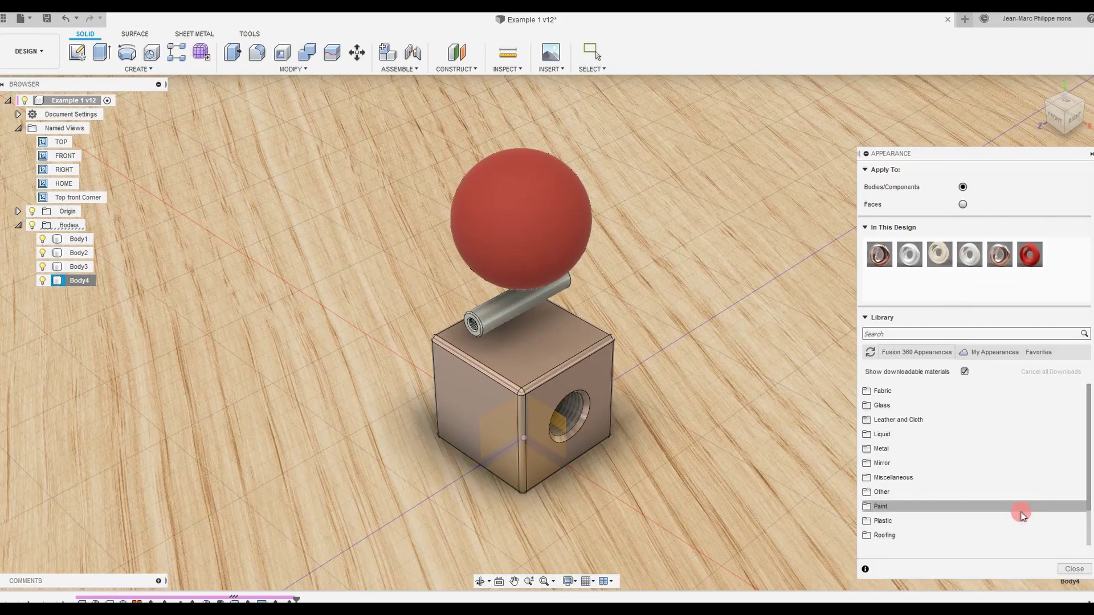
pyautogui.moveTo(1086, 447); pyautogui.dragTo(1091, 551)
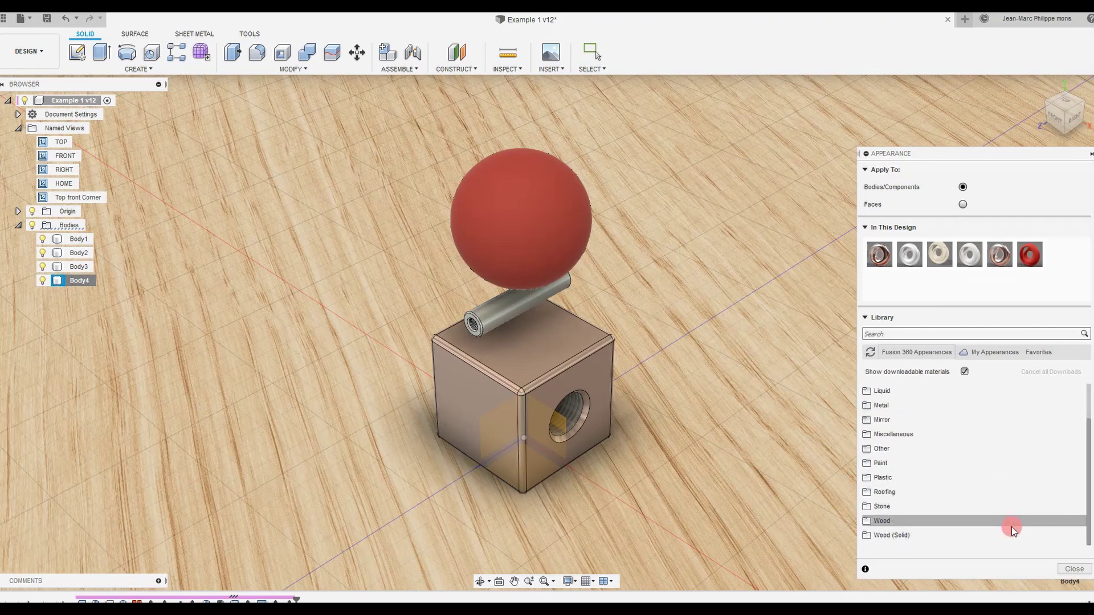
pyautogui.click(1033, 536)
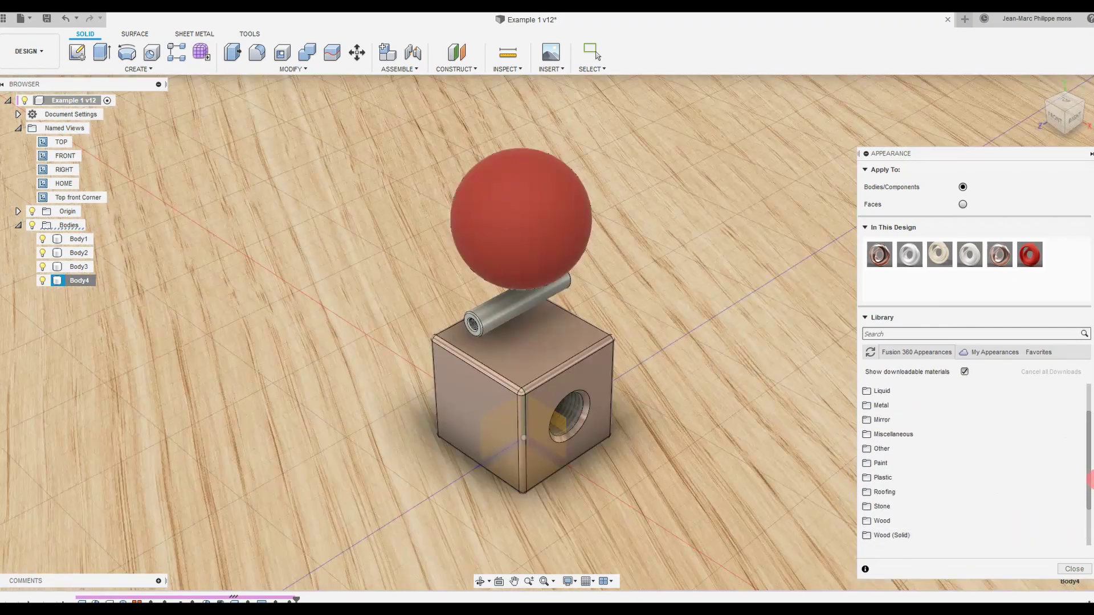
pyautogui.moveTo(1087, 481); pyautogui.dragTo(1088, 556)
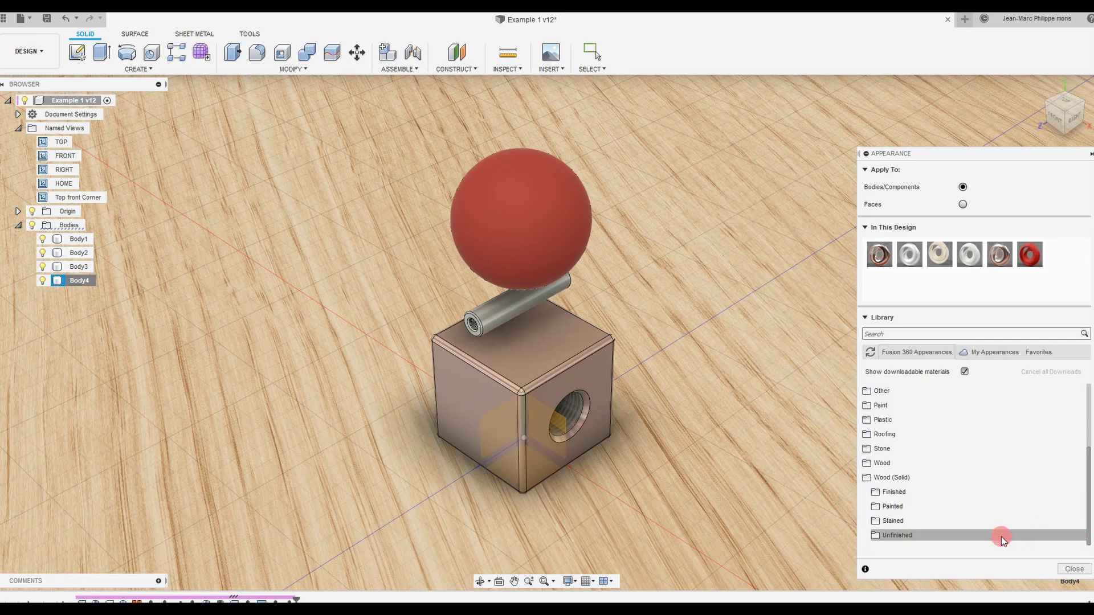
pyautogui.click(1002, 538)
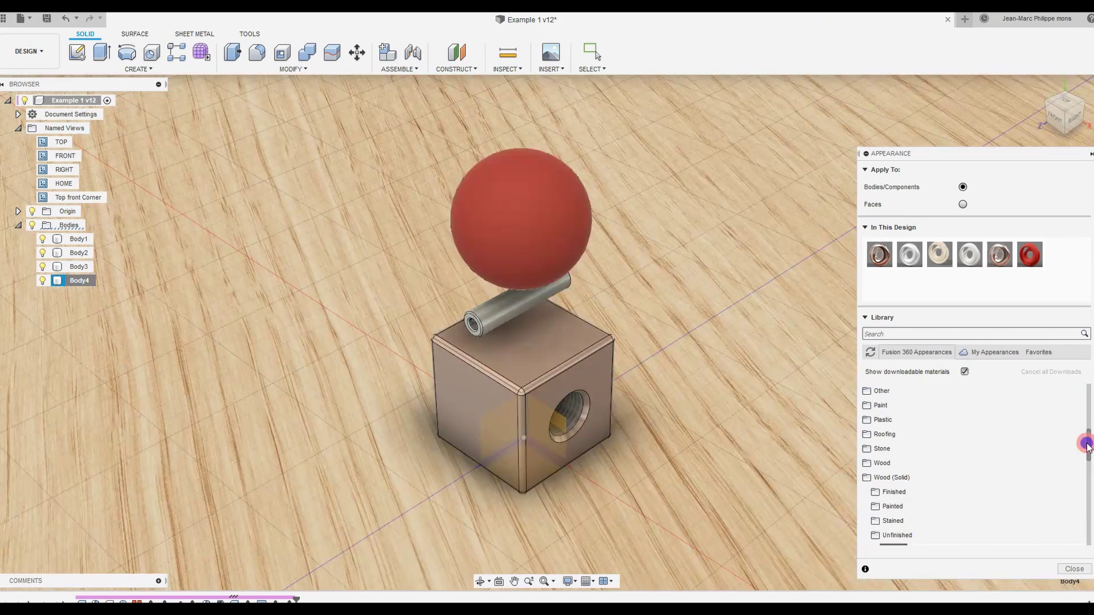
pyautogui.moveTo(1086, 442); pyautogui.dragTo(1090, 515)
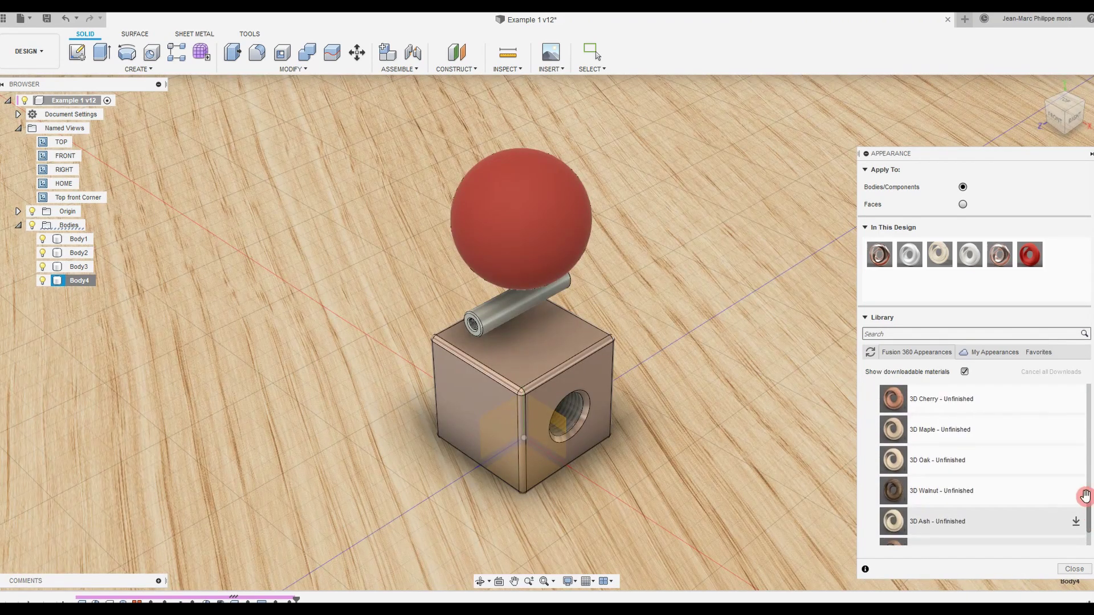
pyautogui.click(980, 458)
pyautogui.moveTo(979, 457); pyautogui.dragTo(705, 396)
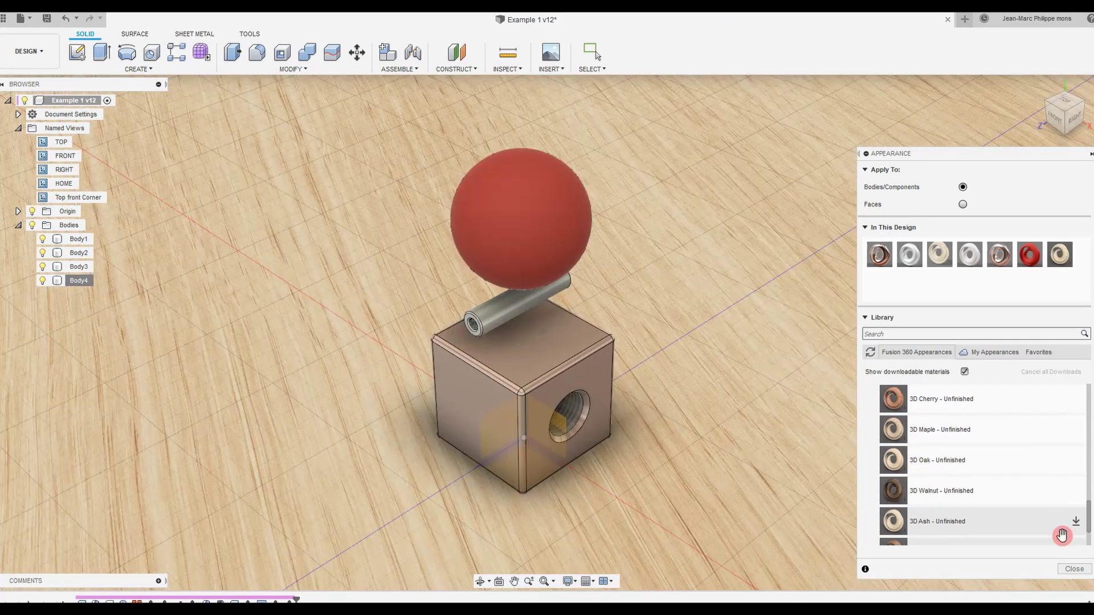
pyautogui.click(1075, 568)
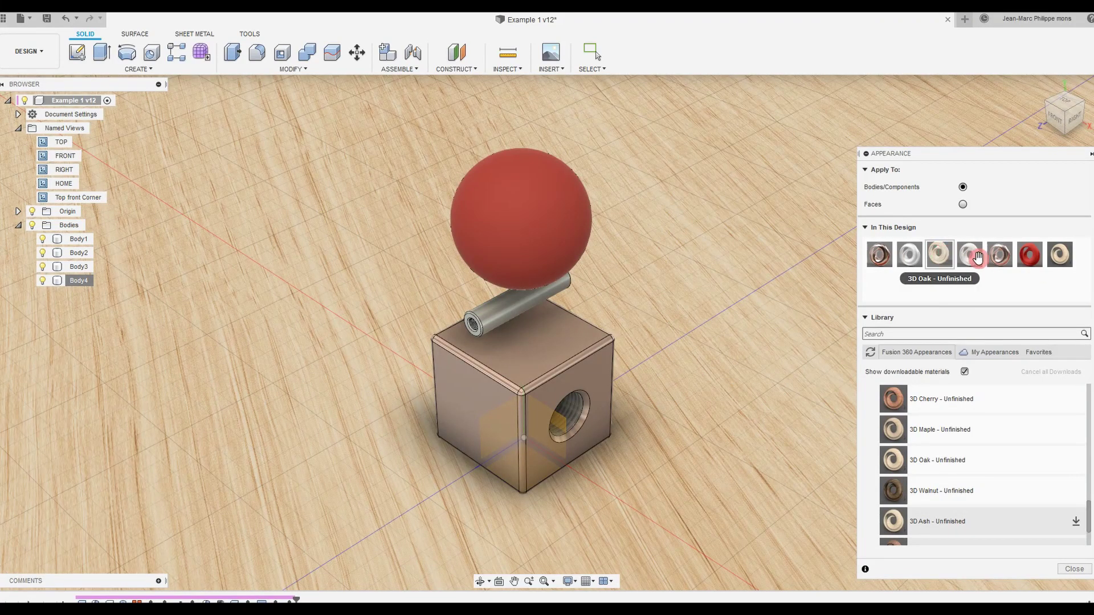
# Step: Set the new oak appearance's earlywood roughness to 0.655, latewood roughness to 0.621, ring thickness to 4.144 cm and ring bump to 0.1160 cm
pyautogui.doubleClick(1061, 254)
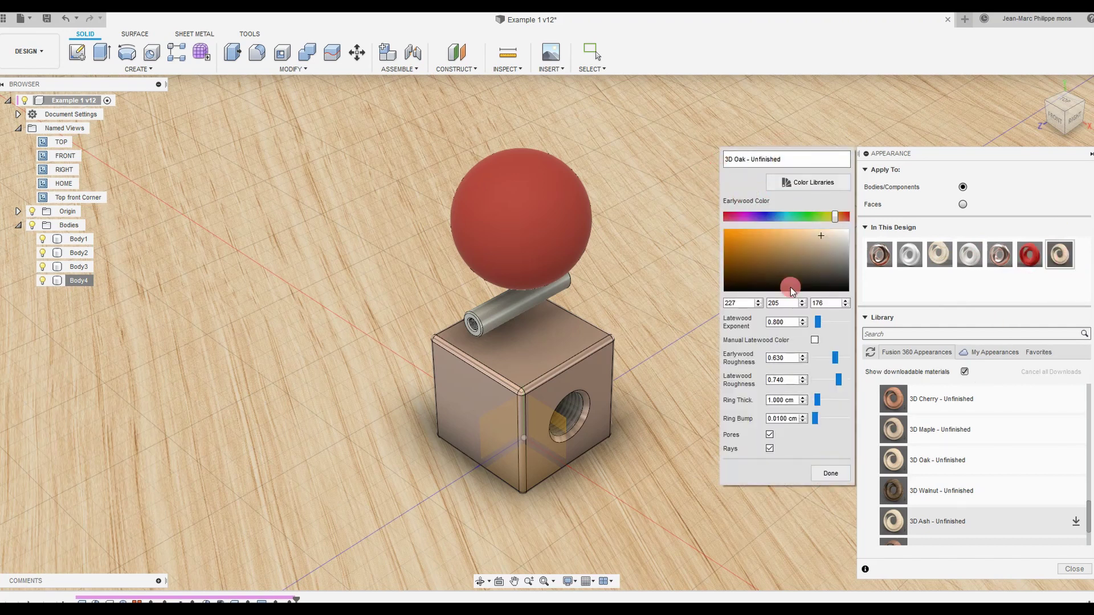
pyautogui.click(833, 358)
pyautogui.moveTo(834, 358); pyautogui.dragTo(829, 408)
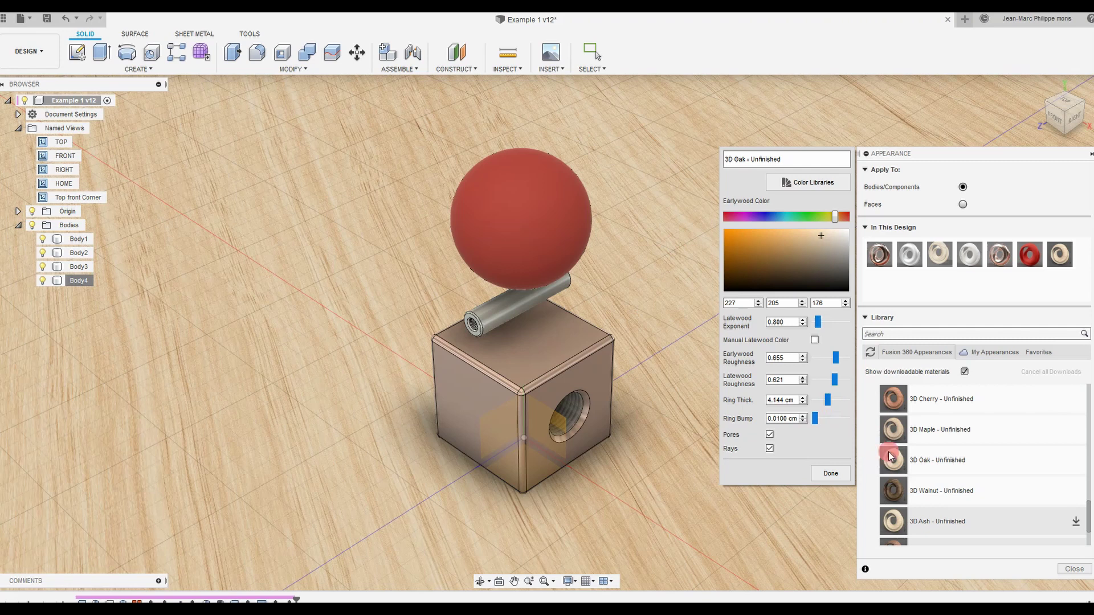
pyautogui.click(814, 418)
pyautogui.moveTo(817, 421); pyautogui.dragTo(833, 425)
pyautogui.keyDown('shift'); pyautogui.moveTo(648, 391); pyautogui.dragTo(674, 350, button='middle'); pyautogui.keyUp('shift')
pyautogui.press('F6')
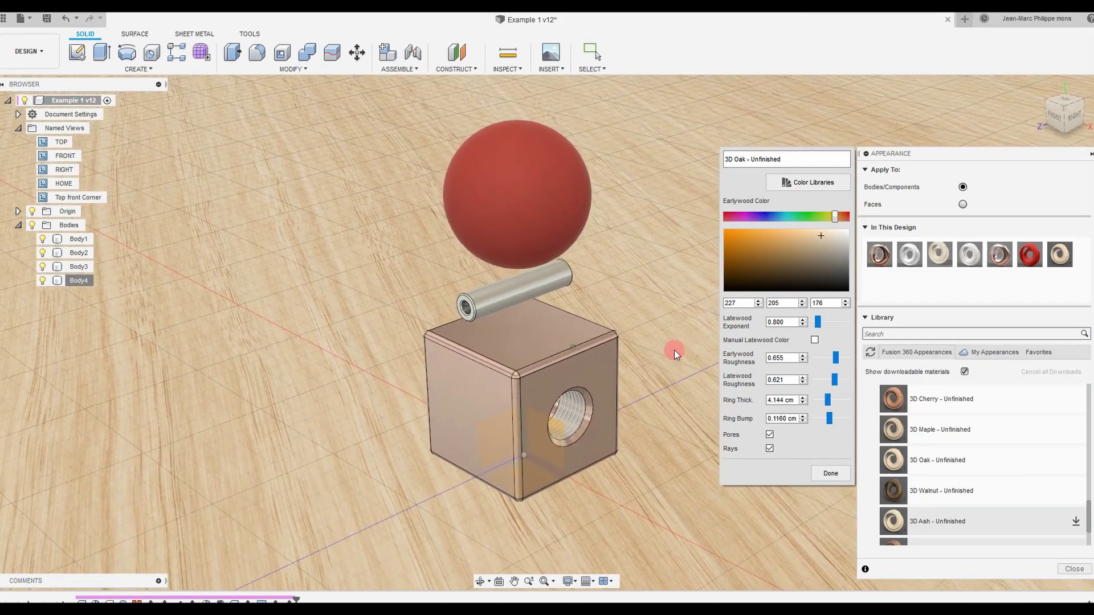
# Step: Turn the oak appearance's pores off and back on, and finish editing the appearance
pyautogui.click(770, 435)
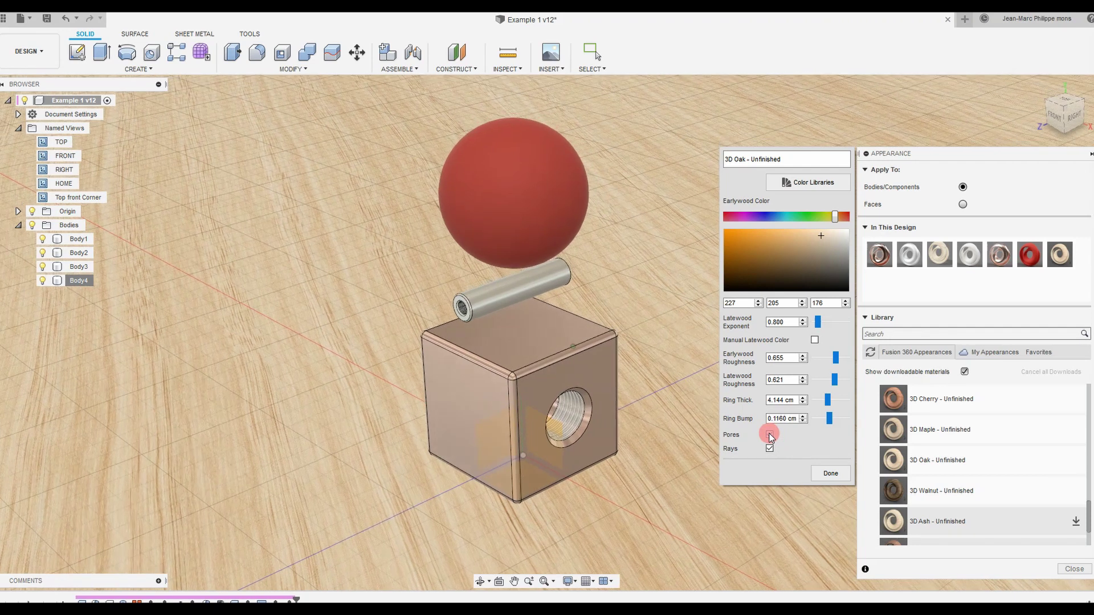
pyautogui.click(770, 434)
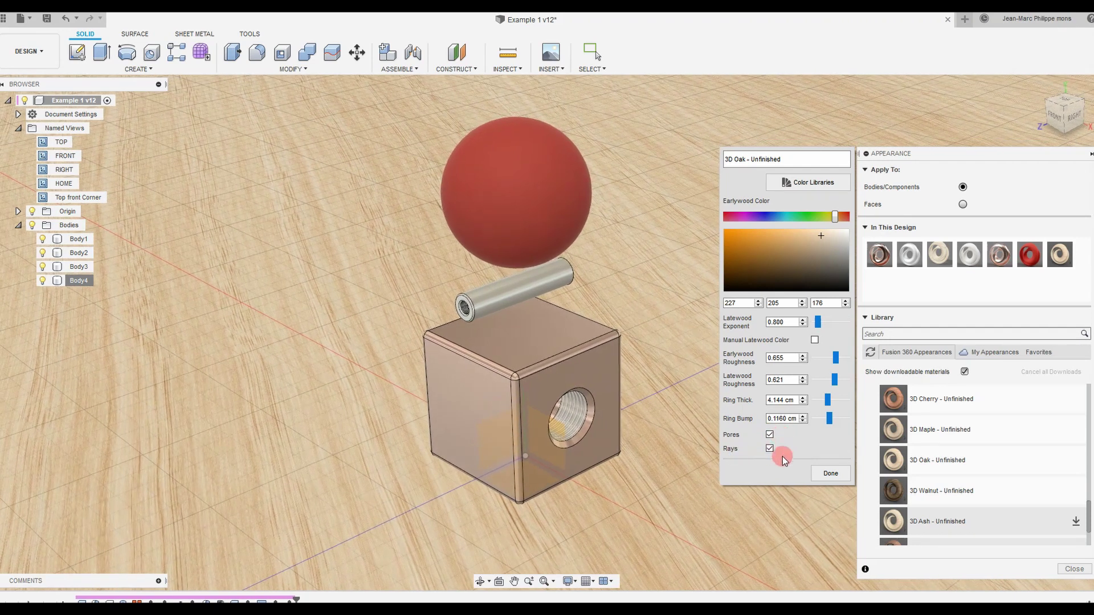
pyautogui.click(830, 476)
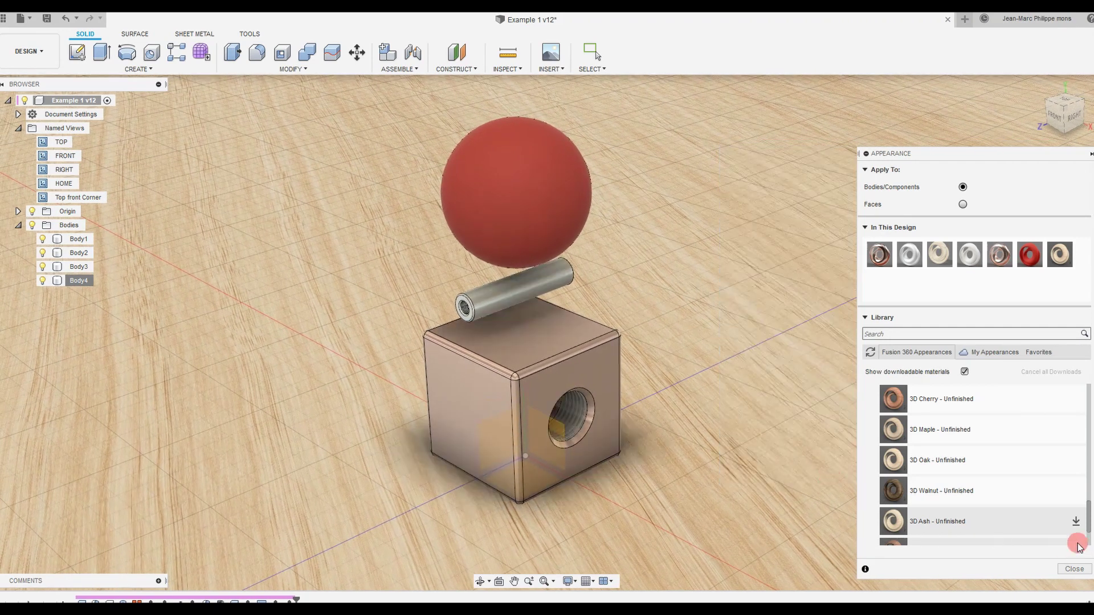
pyautogui.click(1075, 569)
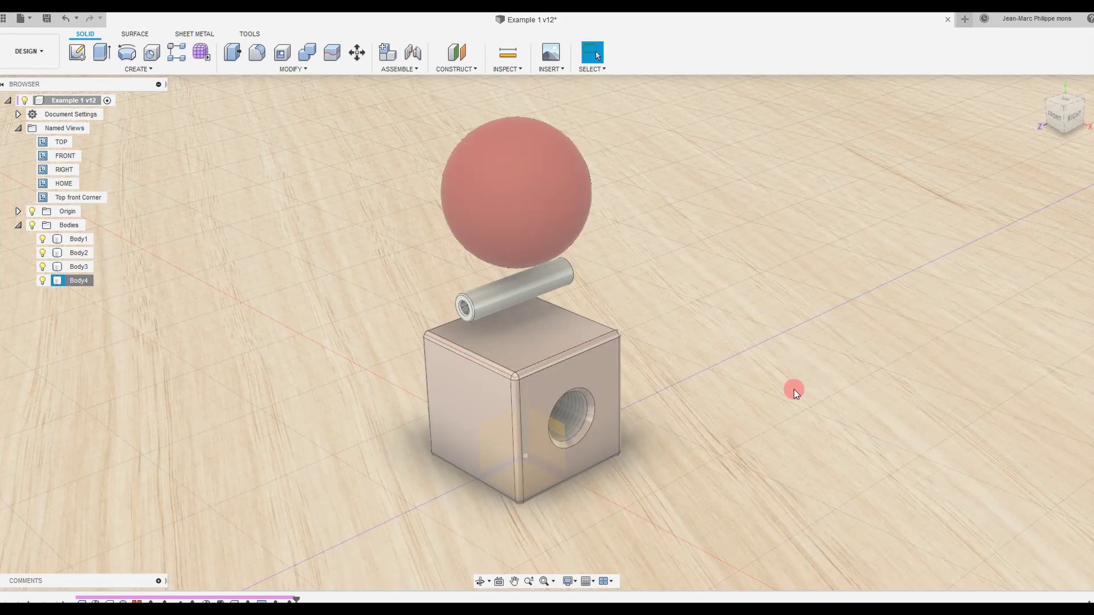
# Step: Return to the Top front Corner named view and switch to the Render workspace
pyautogui.click(794, 392)
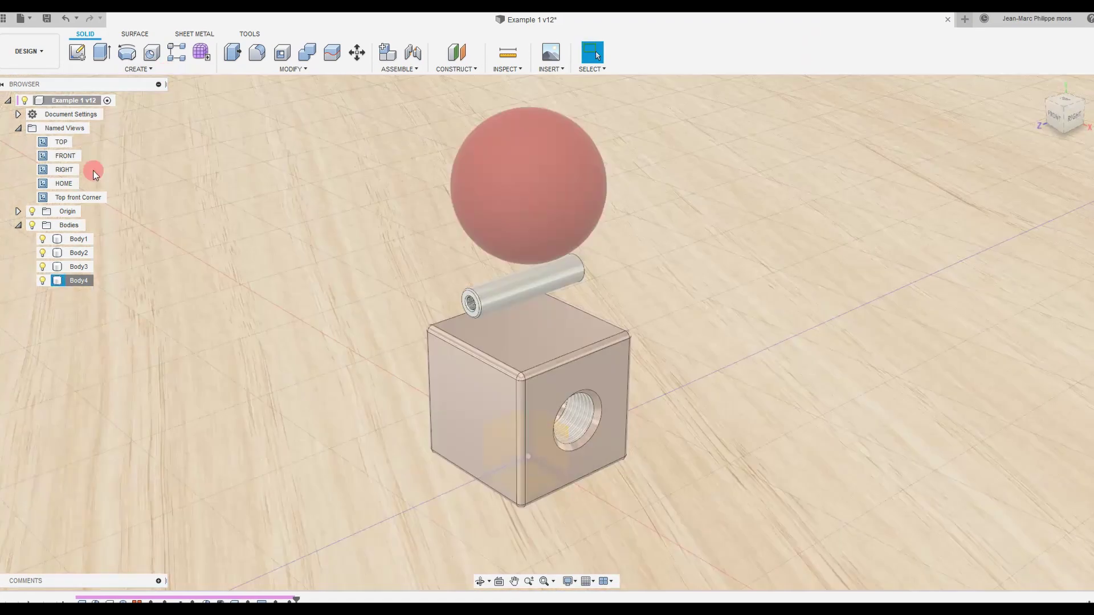
pyautogui.doubleClick(64, 197)
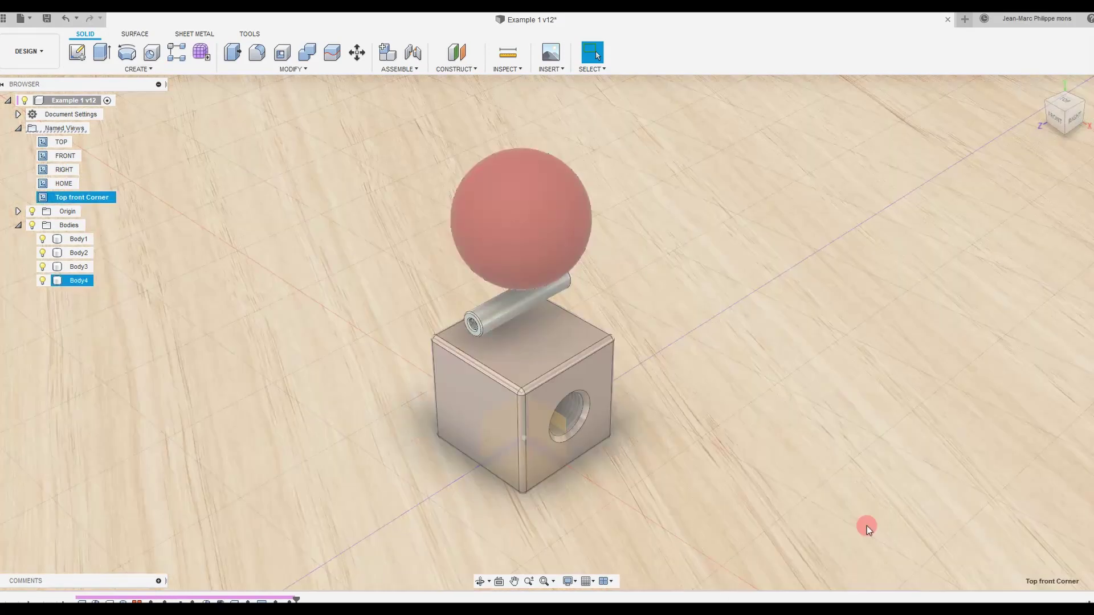
pyautogui.click(788, 269)
pyautogui.click(28, 52)
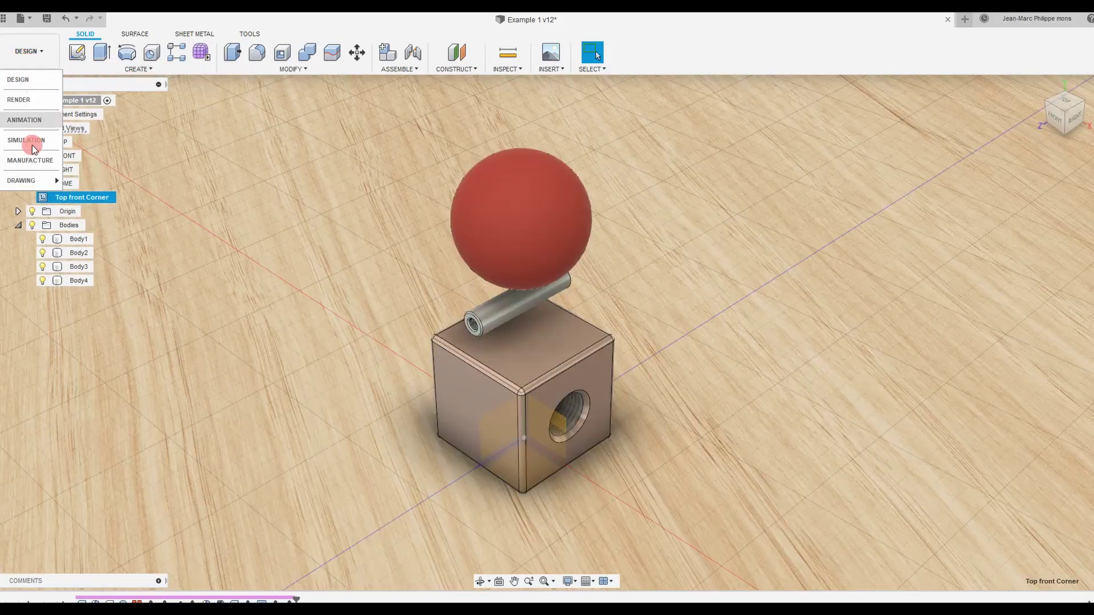
pyautogui.click(16, 108)
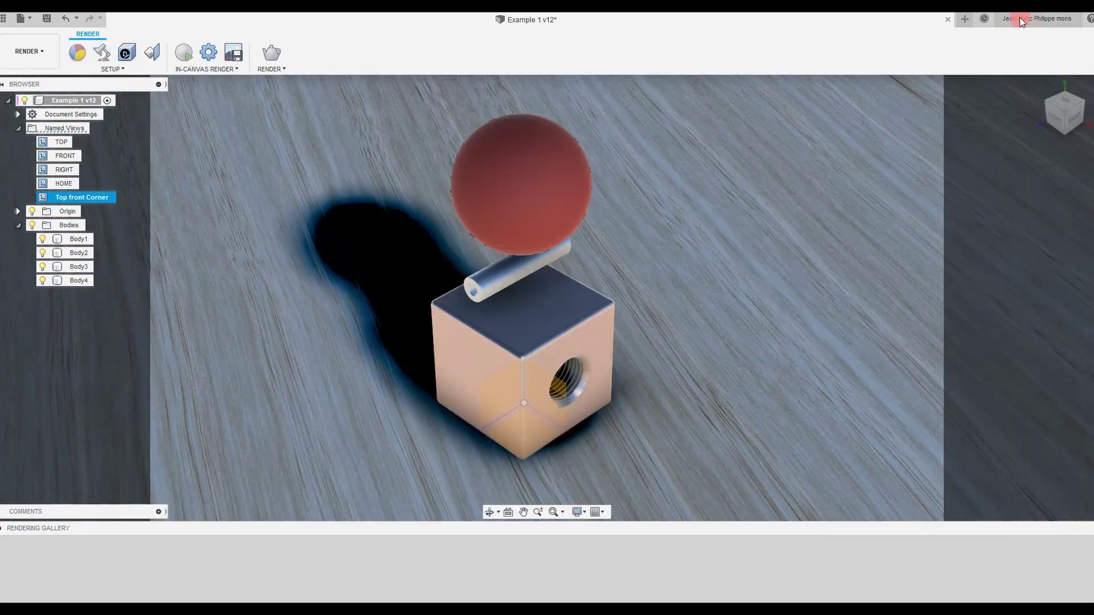
# Step: Set the scene environment to Cool Light from the Fusion 360 Library
pyautogui.click(101, 52)
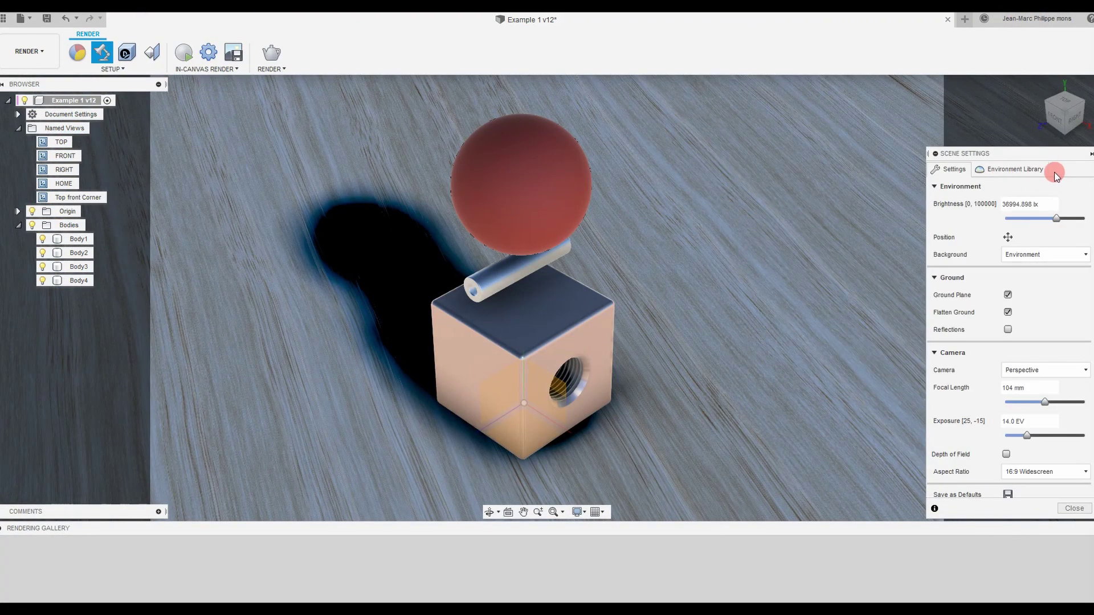
pyautogui.click(988, 170)
pyautogui.moveTo(1032, 290); pyautogui.dragTo(955, 295)
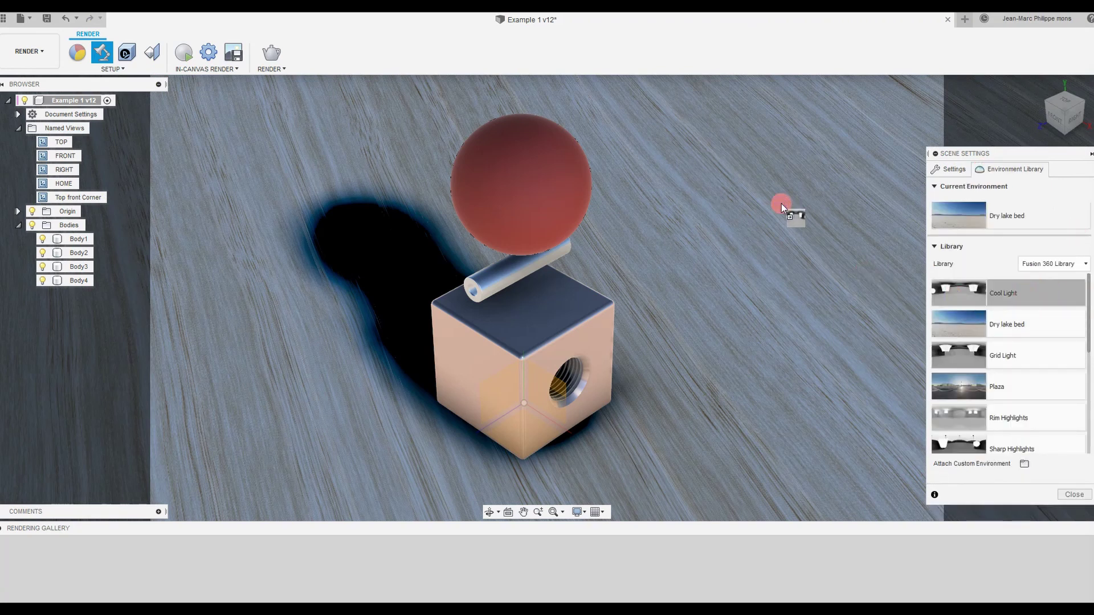
pyautogui.moveTo(781, 205); pyautogui.dragTo(781, 206)
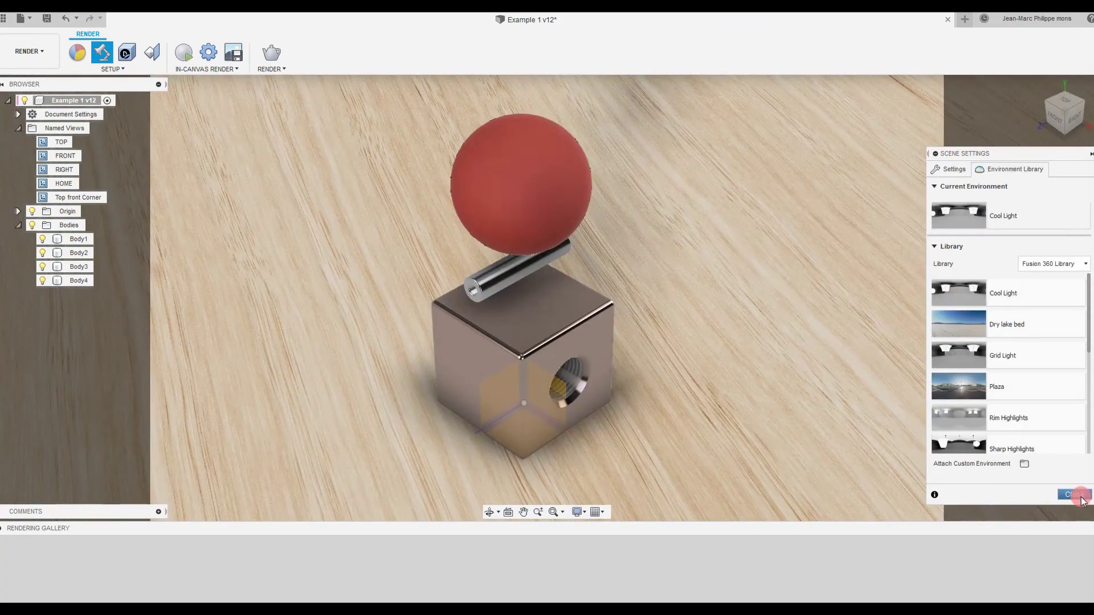
# Step: Set the environment brightness to 1300 lx after trying 1500 and 1200 lx
pyautogui.click(950, 169)
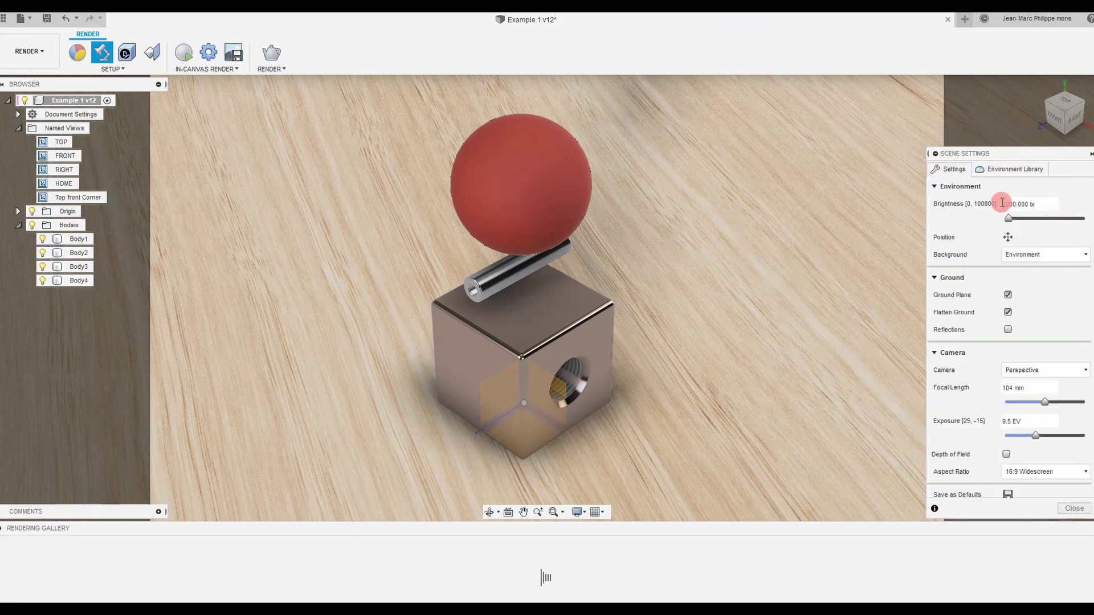
pyautogui.doubleClick(1046, 201)
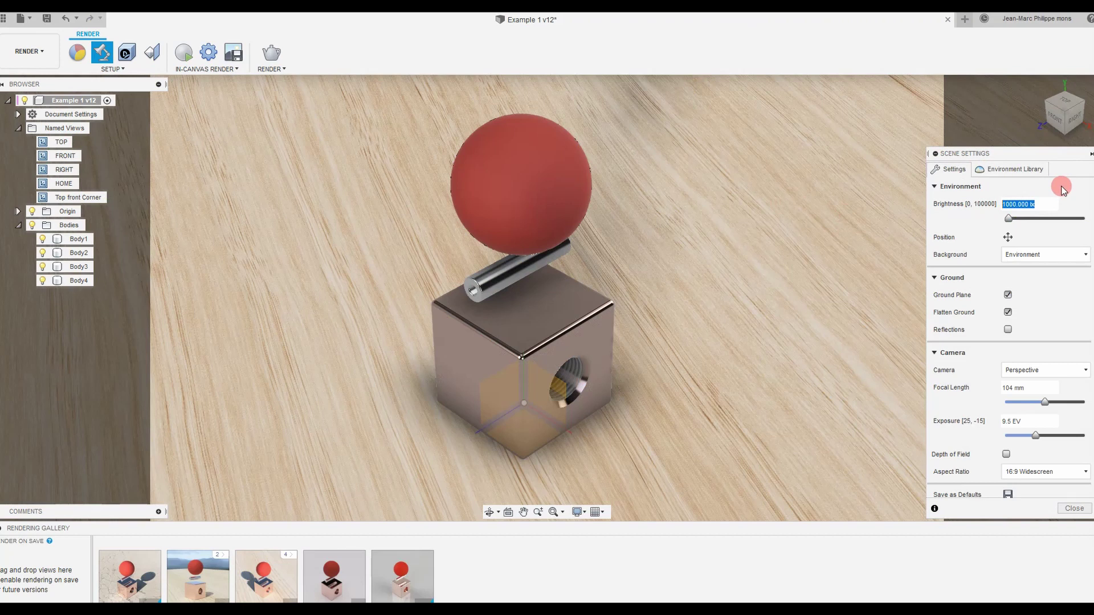
pyautogui.write('1500')
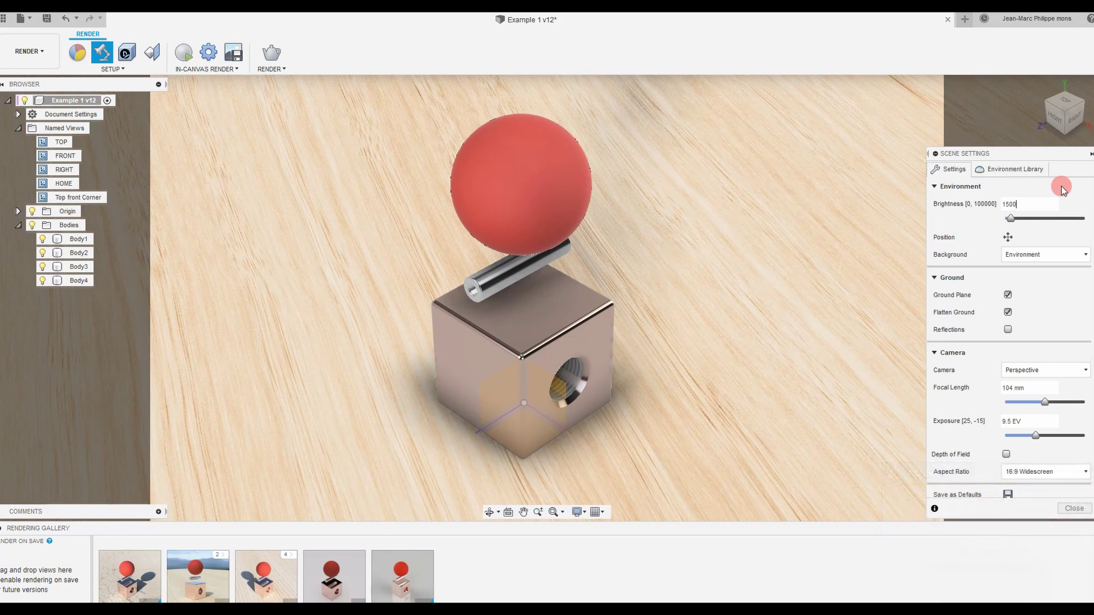
pyautogui.press('BackSpace')
pyautogui.press('BackSpace')
pyautogui.press('BackSpace')
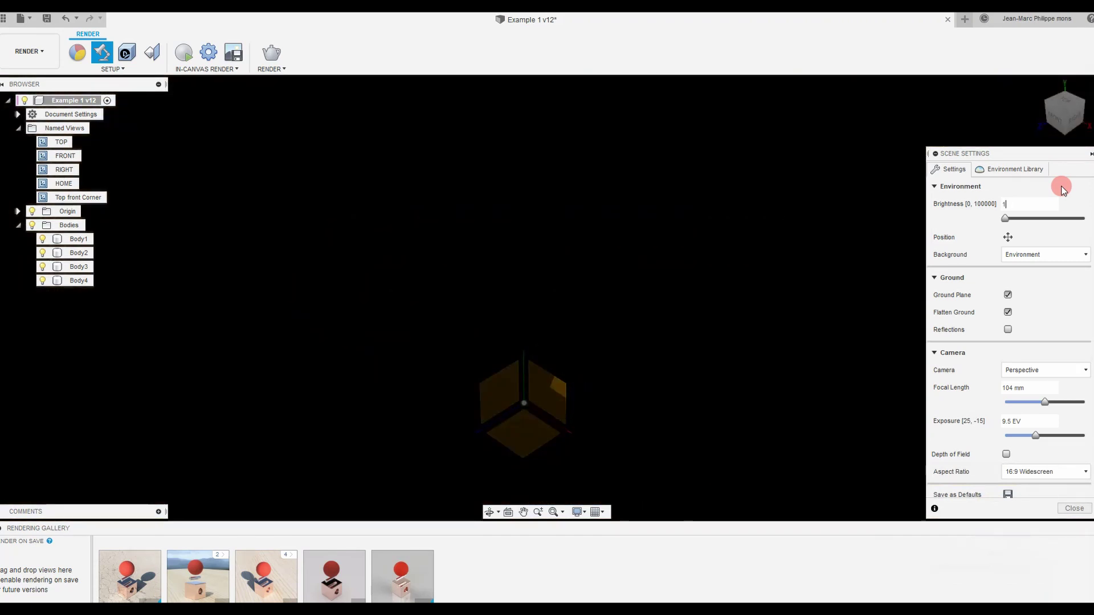
pyautogui.write('200')
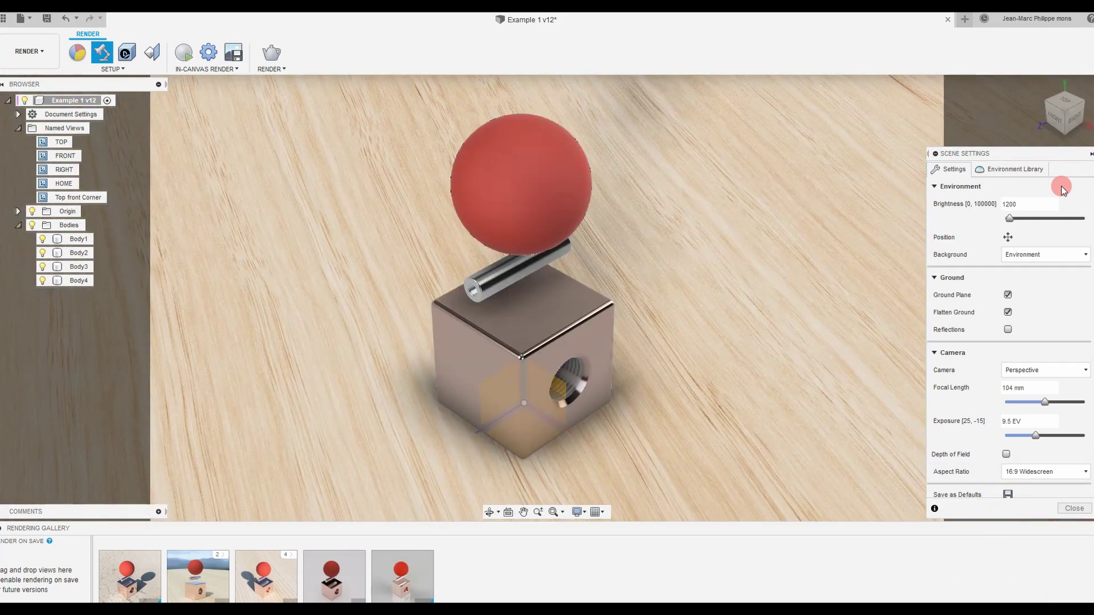
pyautogui.press('BackSpace')
pyautogui.press('BackSpace')
pyautogui.press('BackSpace')
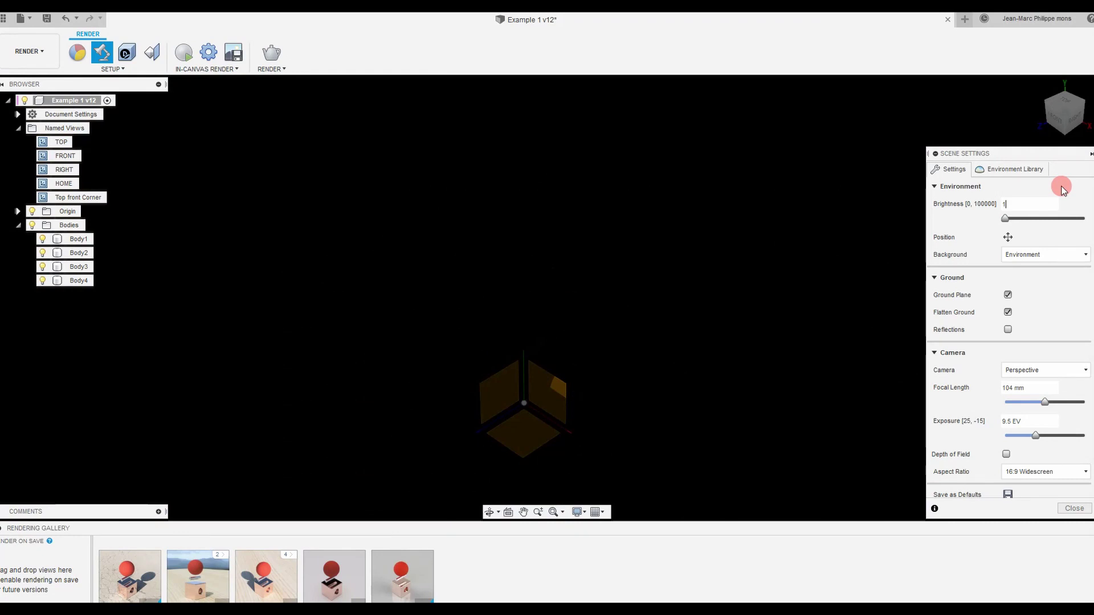
pyautogui.write('300')
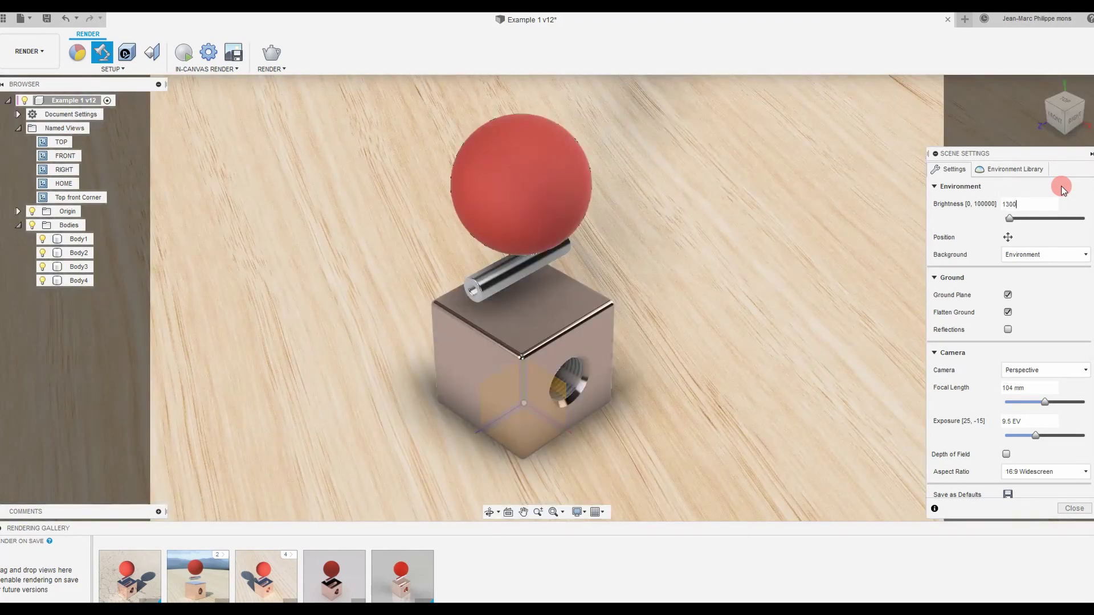
# Step: Start an in-canvas render and review the ground and camera settings while it refines
pyautogui.click(184, 54)
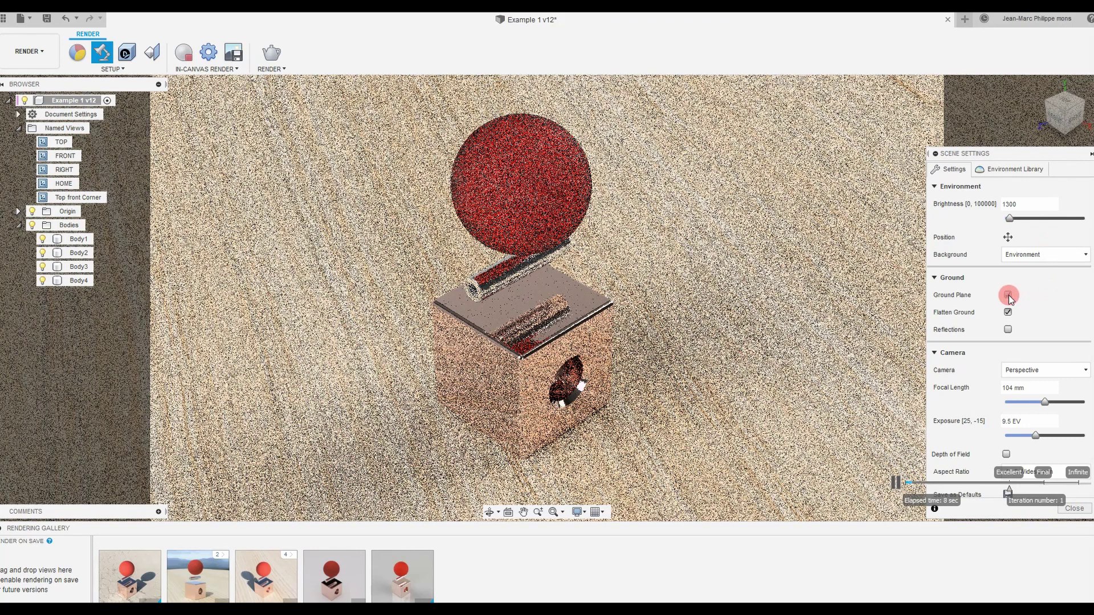
pyautogui.click(1007, 312)
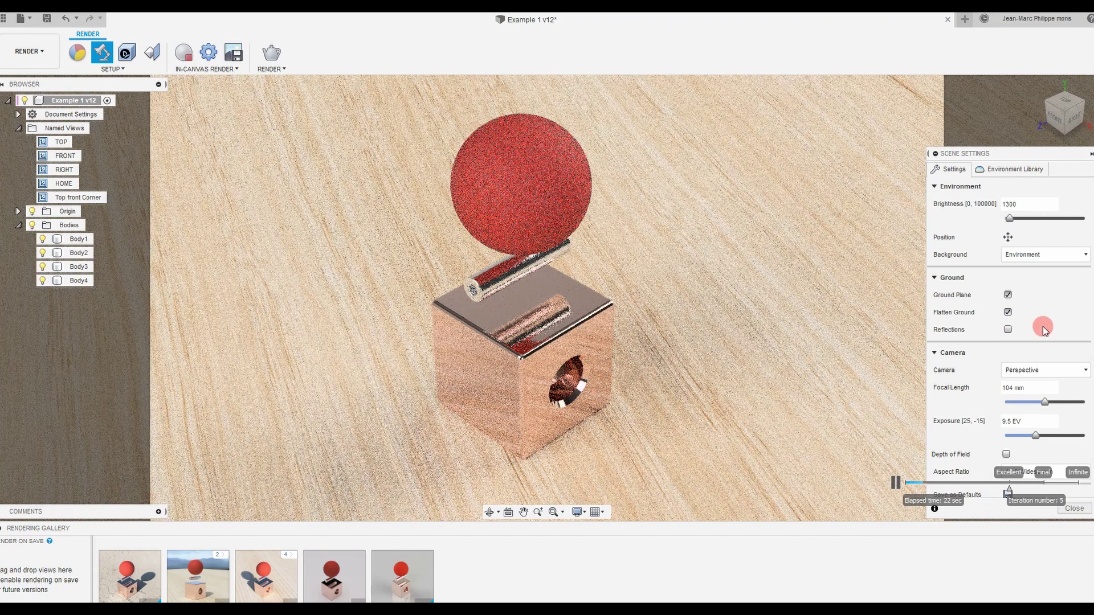
pyautogui.click(1043, 371)
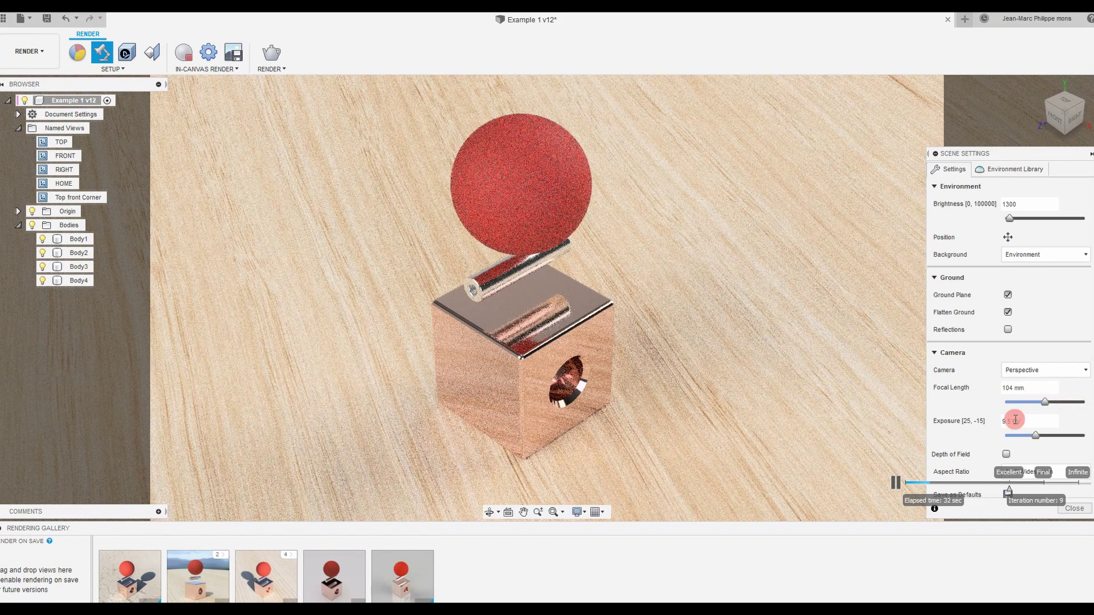
# Step: Set the camera exposure to 9.5 EV after trying 14.1 and 9.0 EV, and close the scene settings
pyautogui.click(1063, 428)
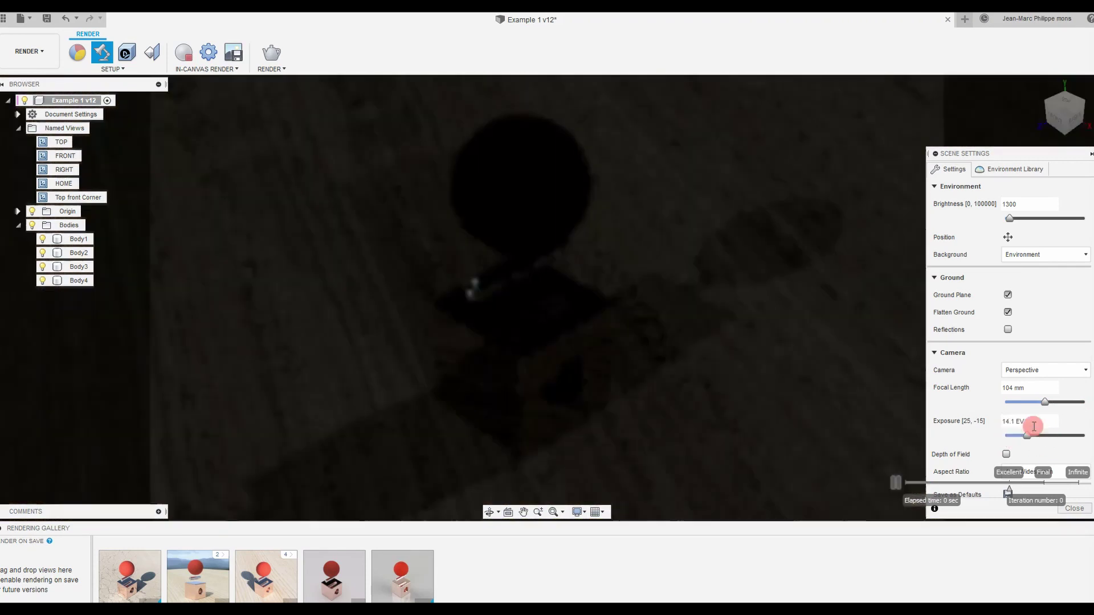
pyautogui.click(1026, 435)
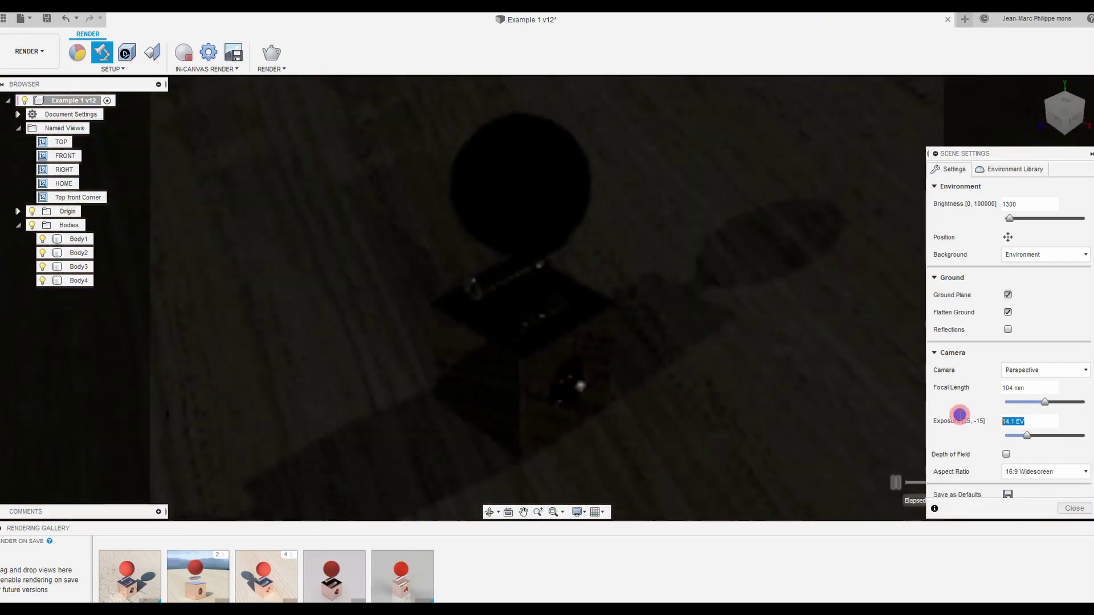
pyautogui.write('9.0')
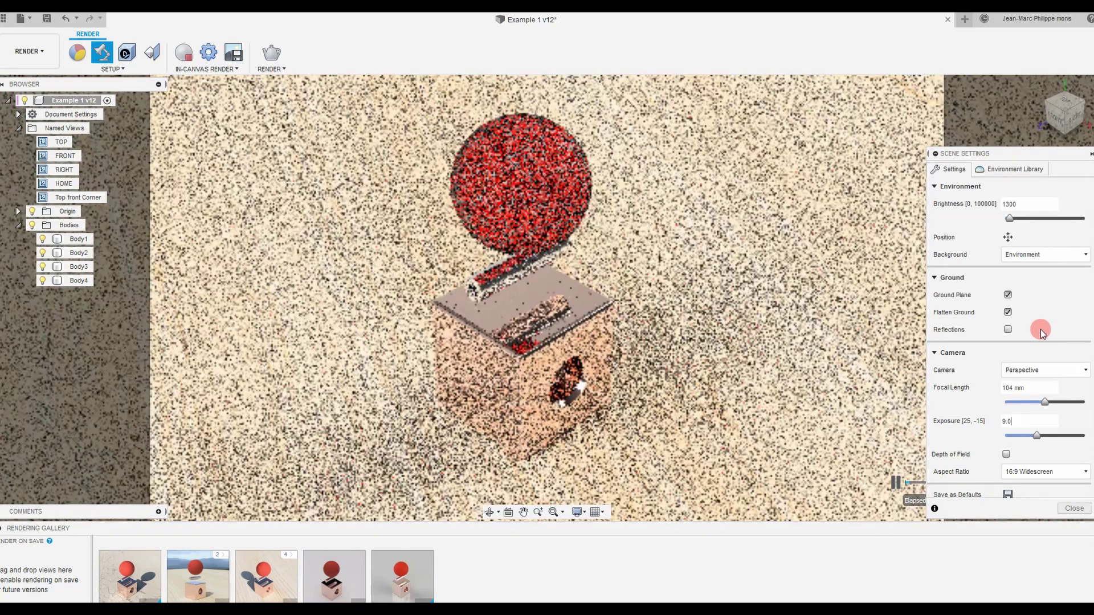
pyautogui.write('.5')
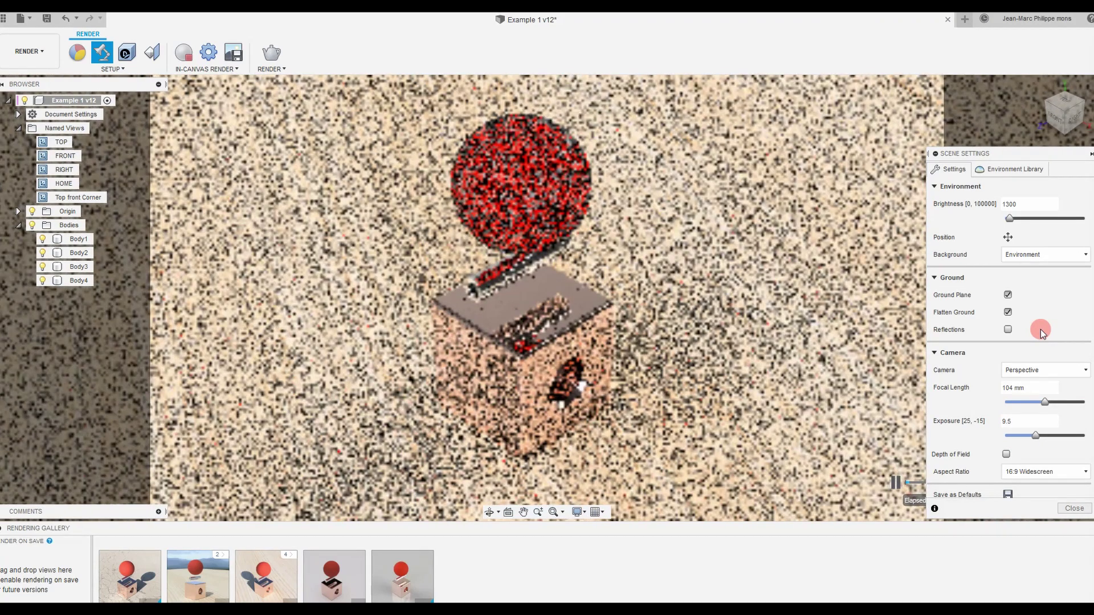
pyautogui.press('Return')
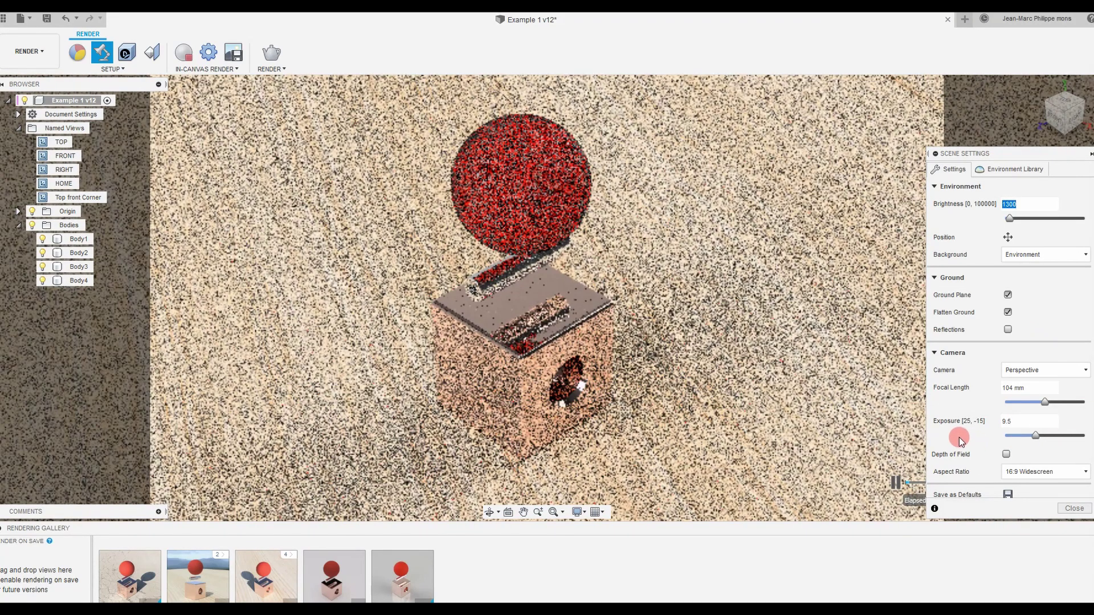
pyautogui.scroll(-1, 982, 445)
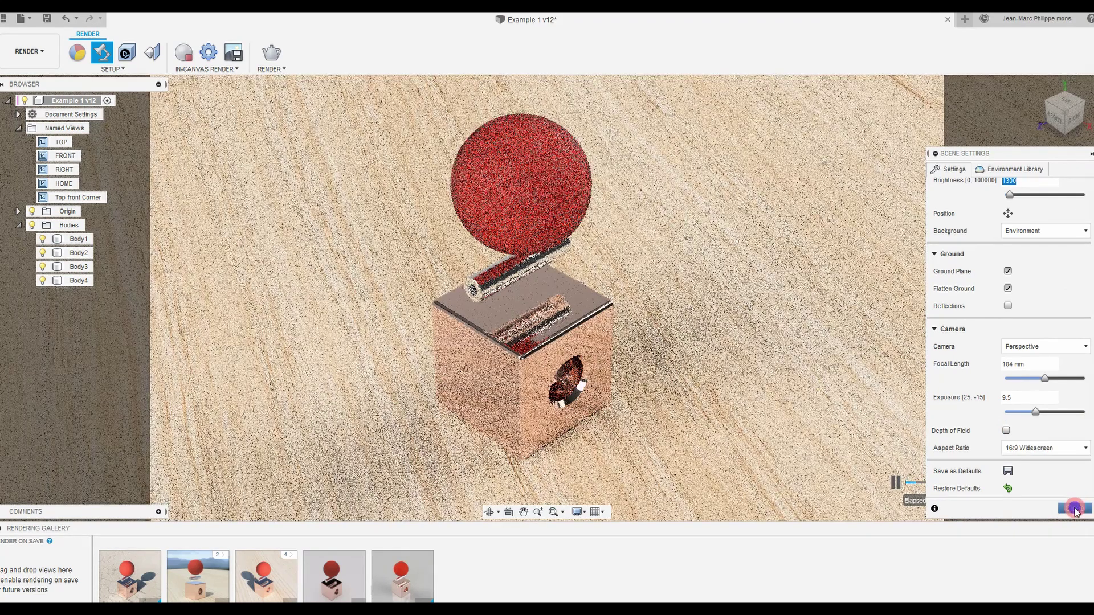
pyautogui.click(1074, 509)
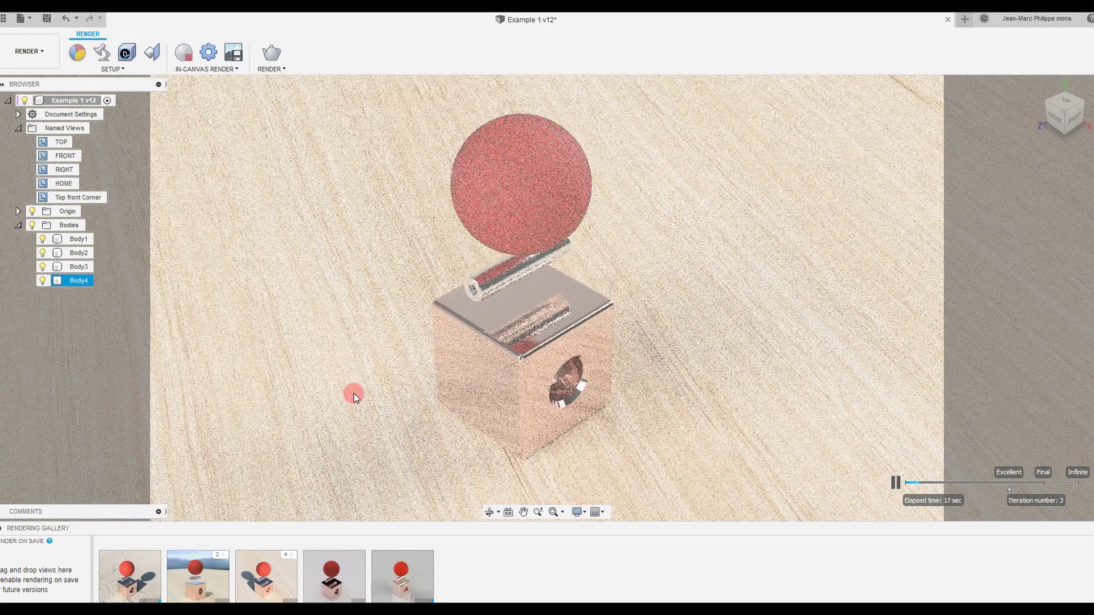
# Step: Stop the in-canvas render, view the finished Cool Light image in Photos and return to Fusion 360
pyautogui.click(899, 167)
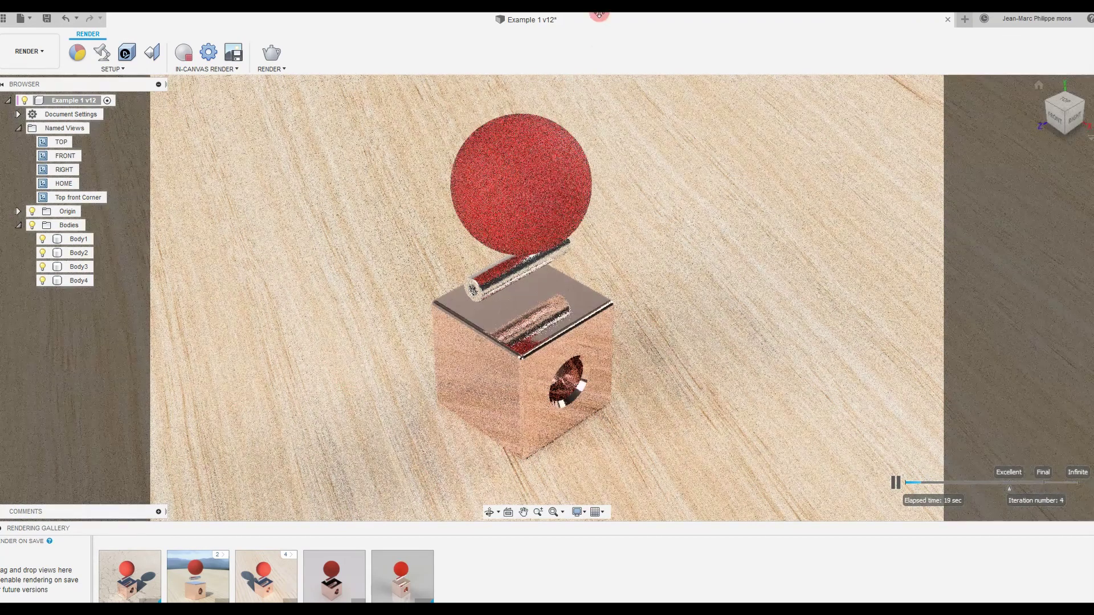
pyautogui.click(183, 57)
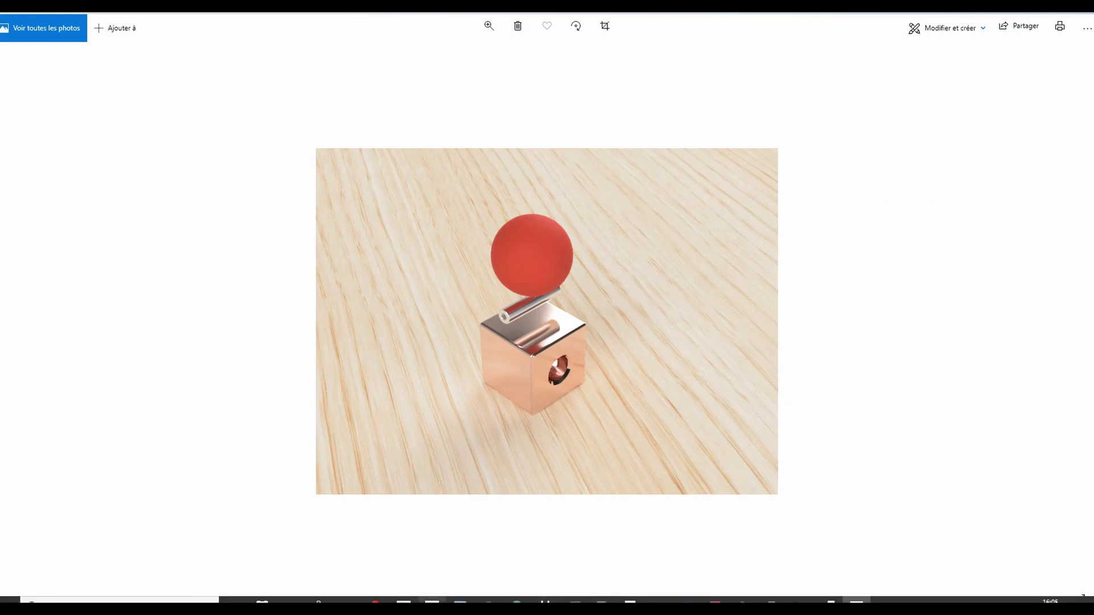
pyautogui.click(530, 599)
pyautogui.click(959, 361)
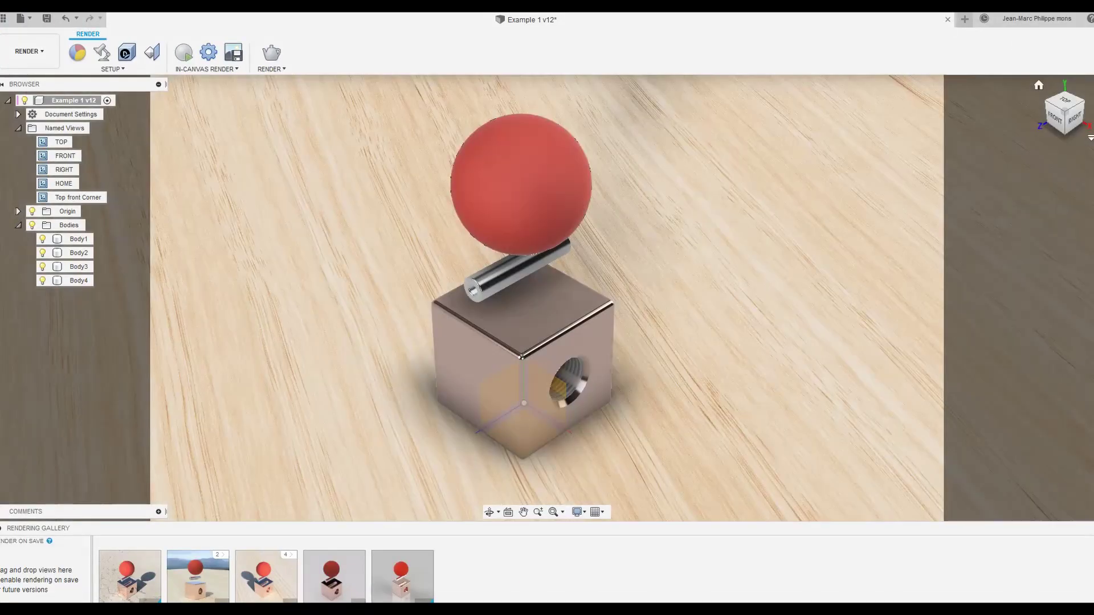
# Step: Replace the scene environment with Skylight from the Fusion 360 Library
pyautogui.click(104, 58)
pyautogui.click(1006, 169)
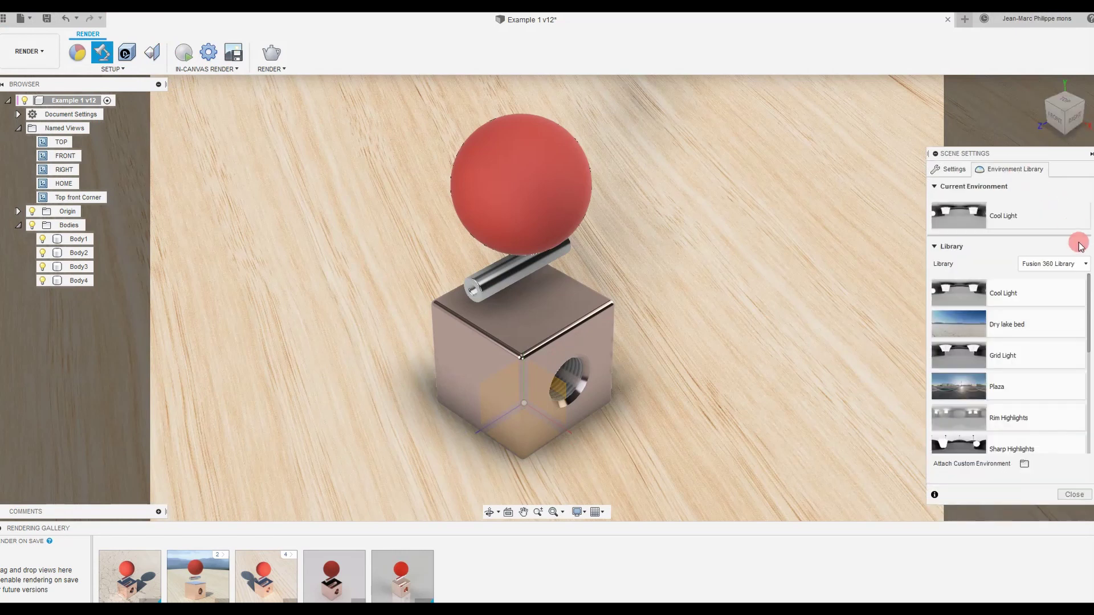
pyautogui.scroll(-1, 1067, 428)
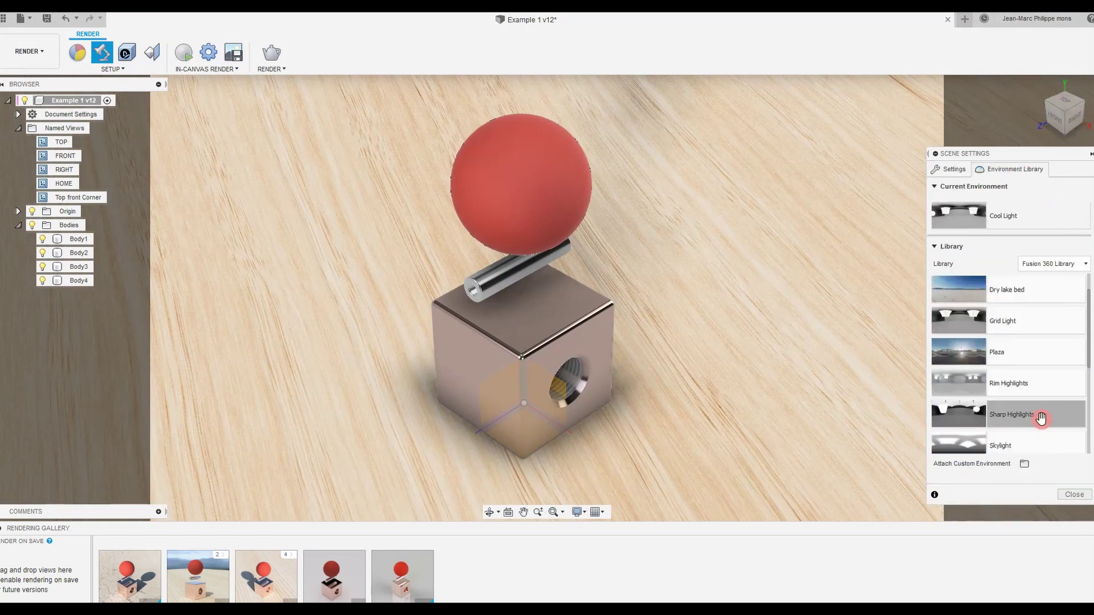
pyautogui.moveTo(1032, 441); pyautogui.dragTo(692, 169)
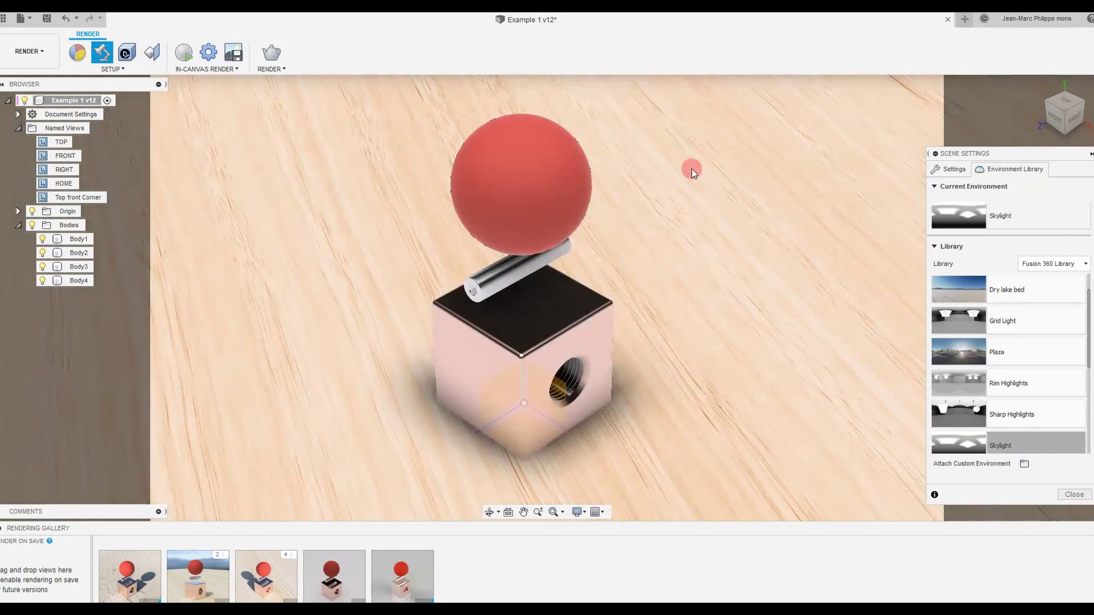
# Step: Set the Skylight environment's brightness to 20000 lx and close the scene settings
pyautogui.click(950, 170)
pyautogui.moveTo(1039, 210); pyautogui.dragTo(979, 205)
pyautogui.write('20000')
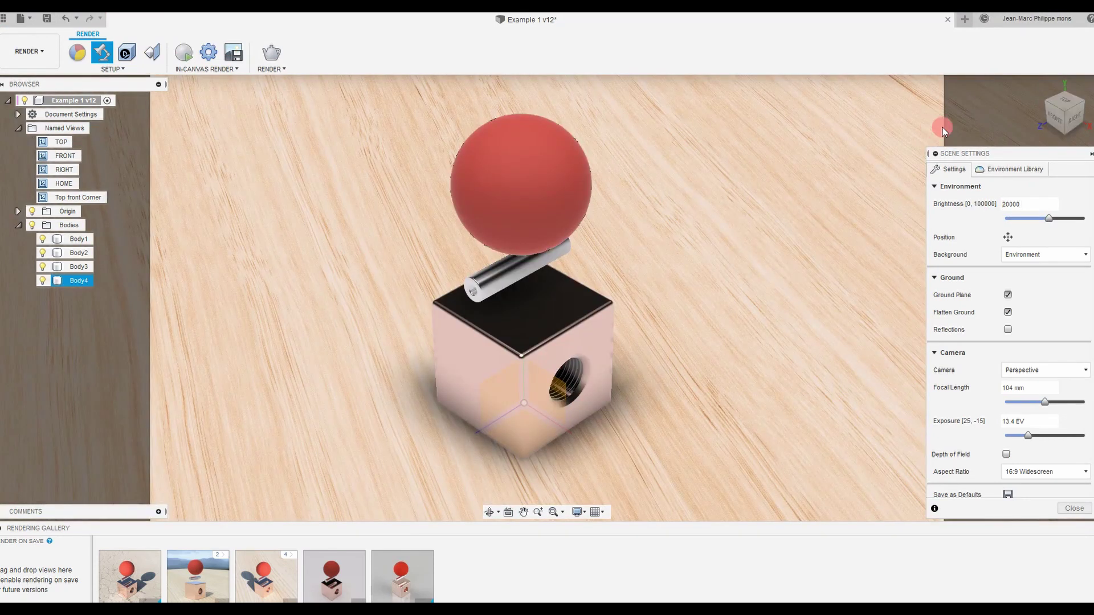
pyautogui.moveTo(997, 158); pyautogui.dragTo(989, 137)
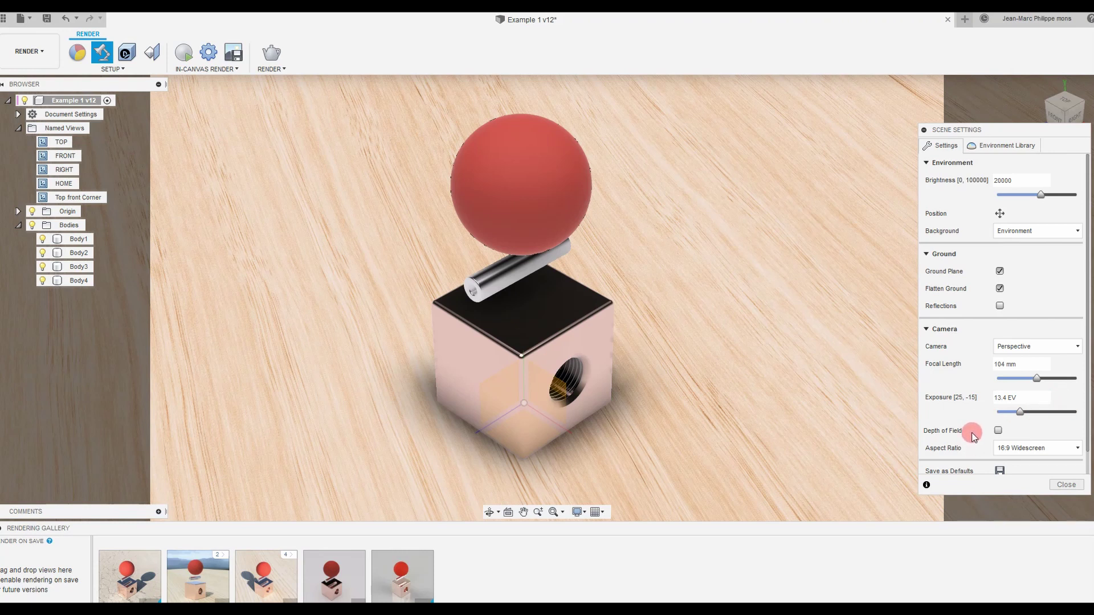
pyautogui.scroll(-1, 969, 435)
pyautogui.click(1058, 486)
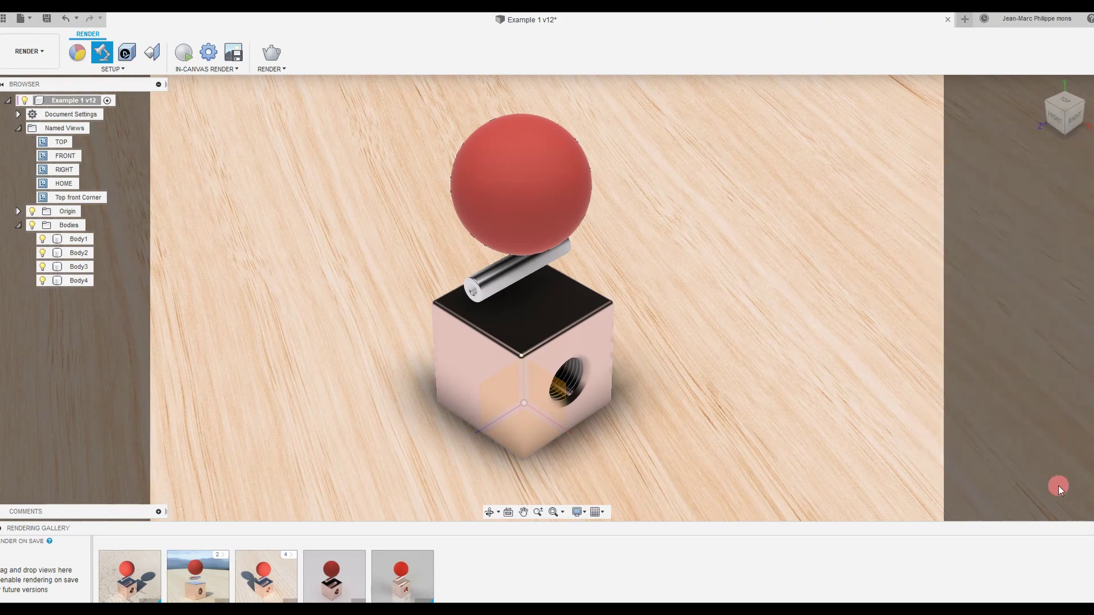
# Step: Preview the Skylight scene with an in-canvas render and stop it after a few iterations
pyautogui.click(183, 52)
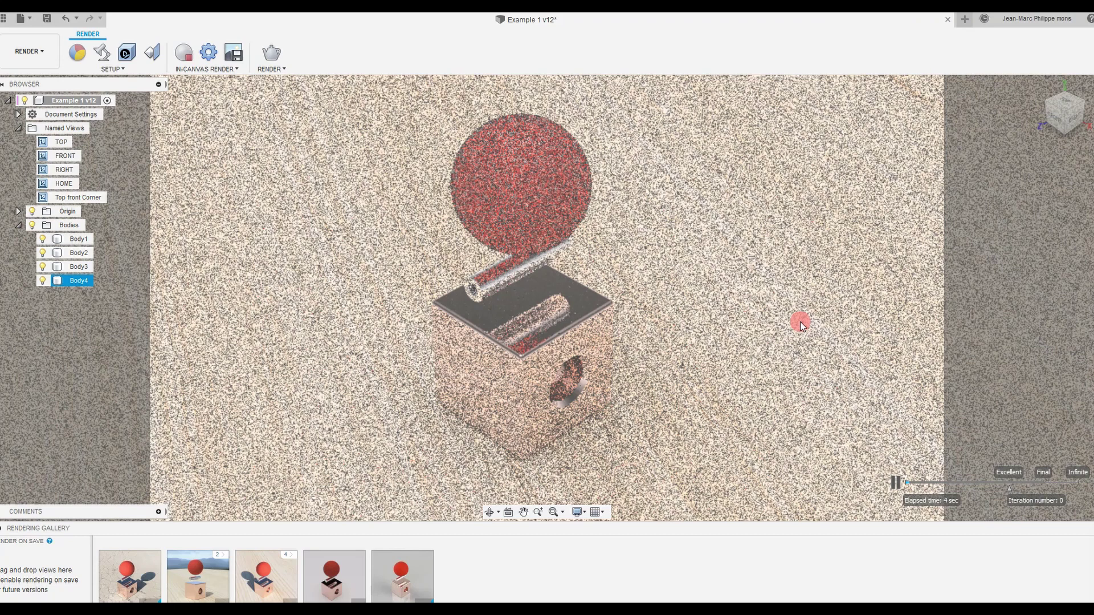
pyautogui.click(800, 321)
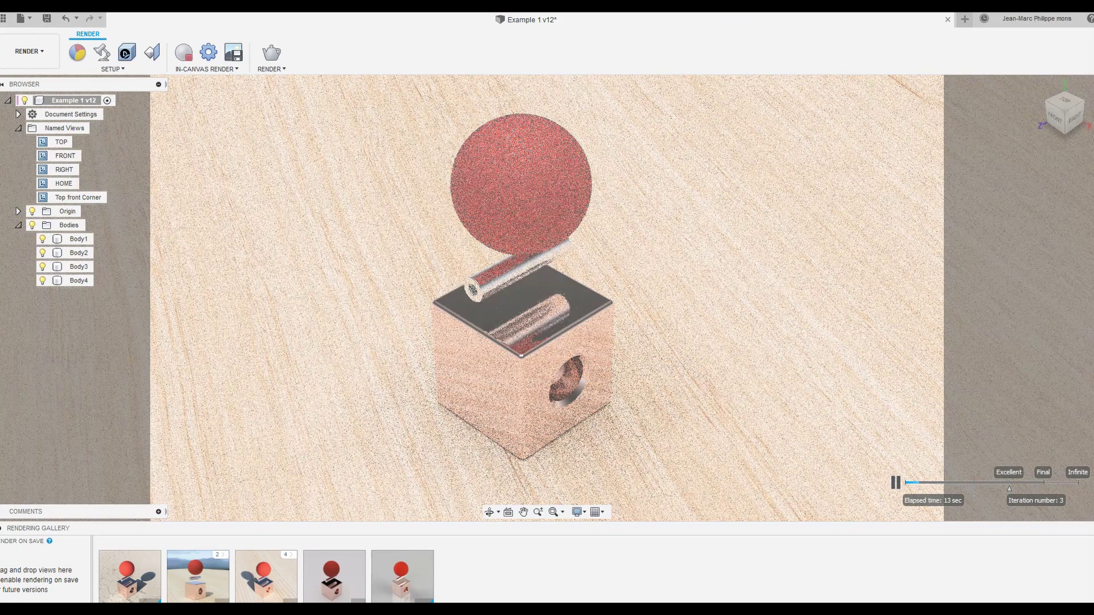
pyautogui.click(184, 52)
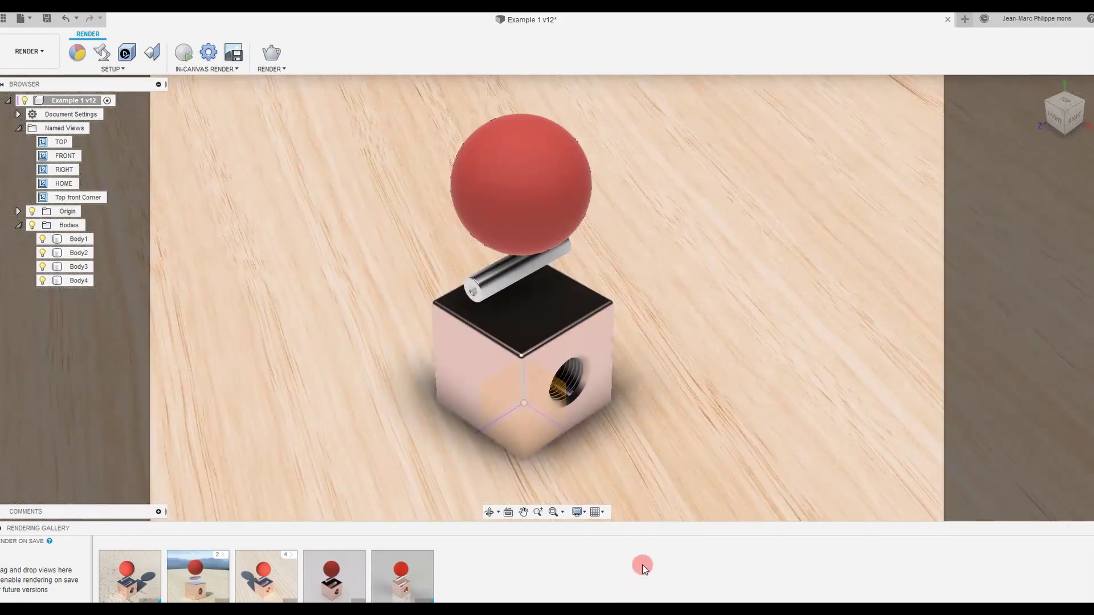
# Step: Switch to Photos and compare the Cool Light render with the Skylight render
pyautogui.hotkey('alt', 'Tab')
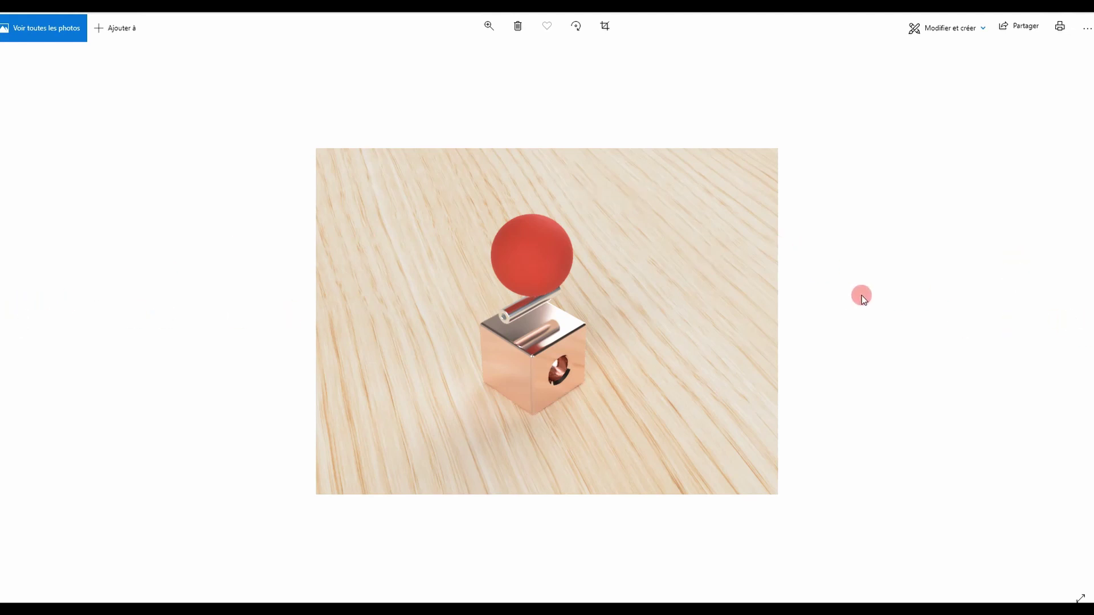
pyautogui.click(1069, 328)
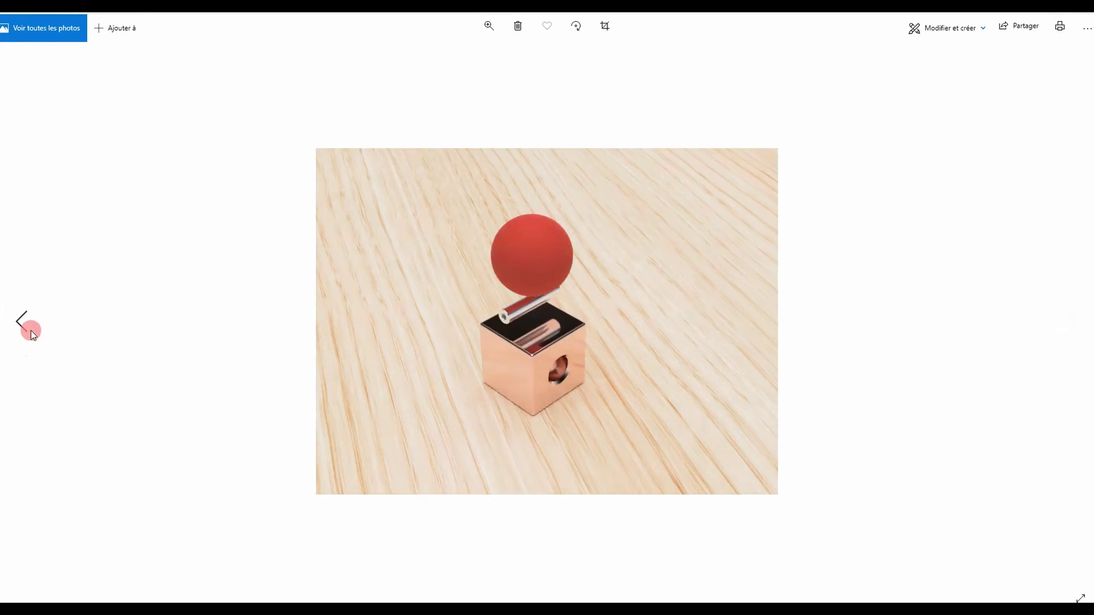
pyautogui.click(21, 322)
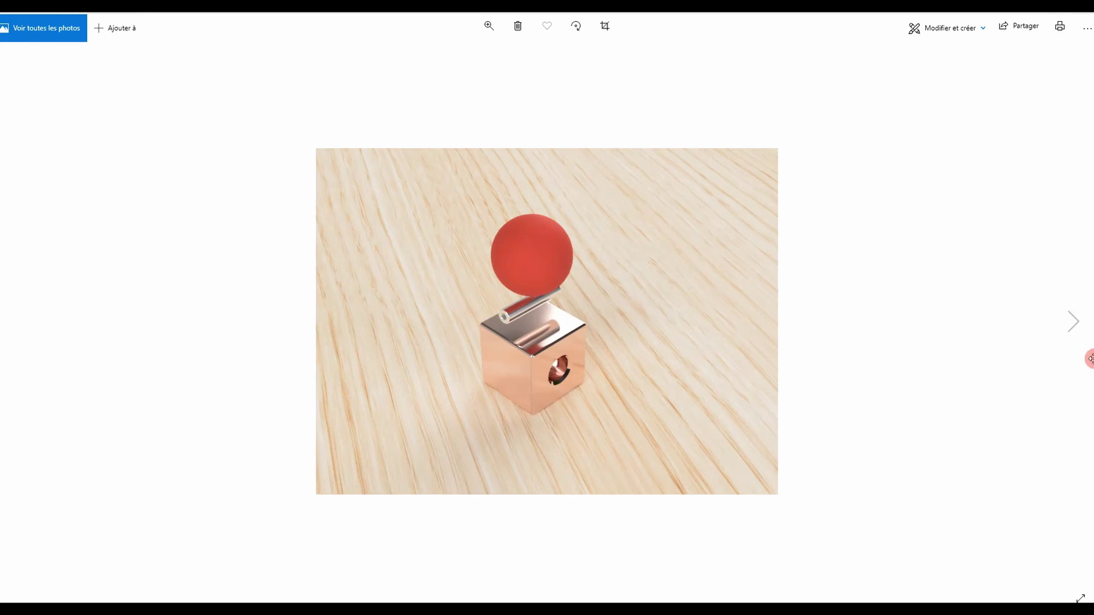
# Step: Go back and forth between the two wood-floor renders to examine how reflections and shadows differ on the cube
pyautogui.click(1074, 324)
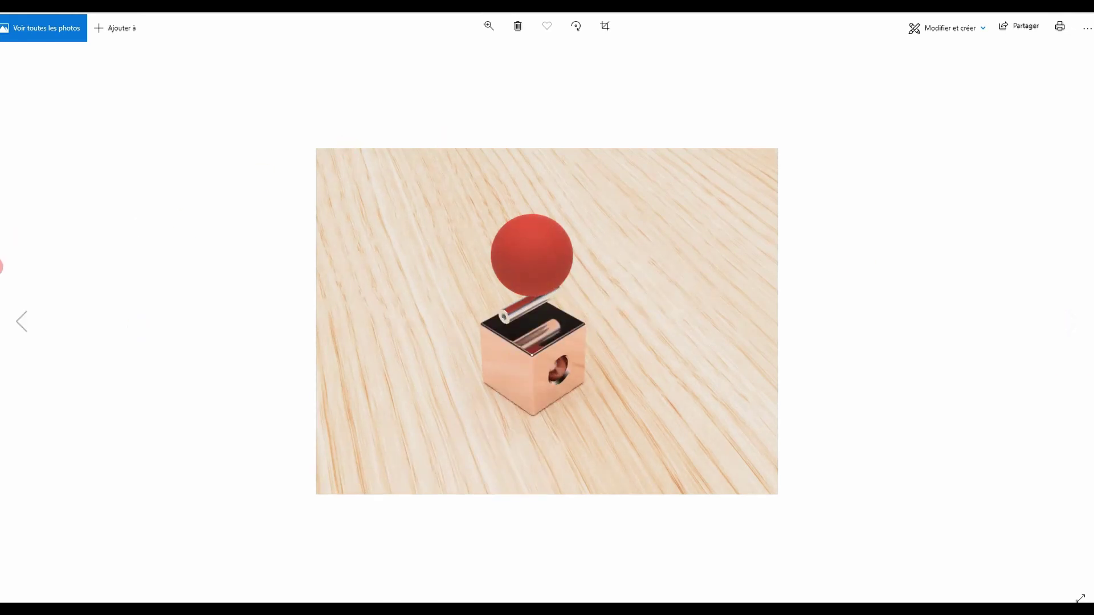
pyautogui.click(18, 325)
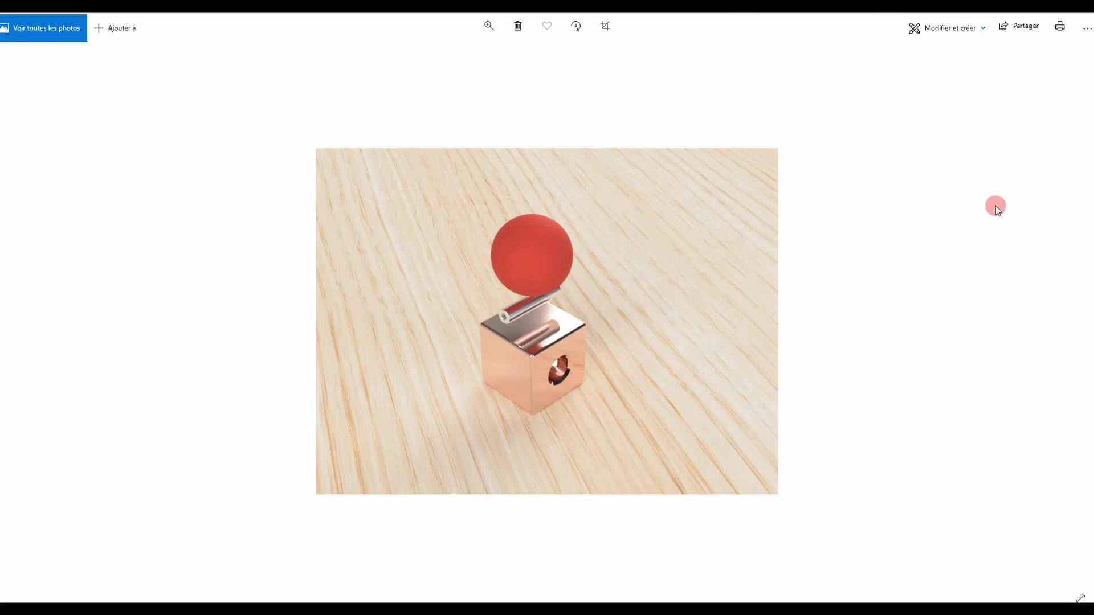
pyautogui.click(1072, 322)
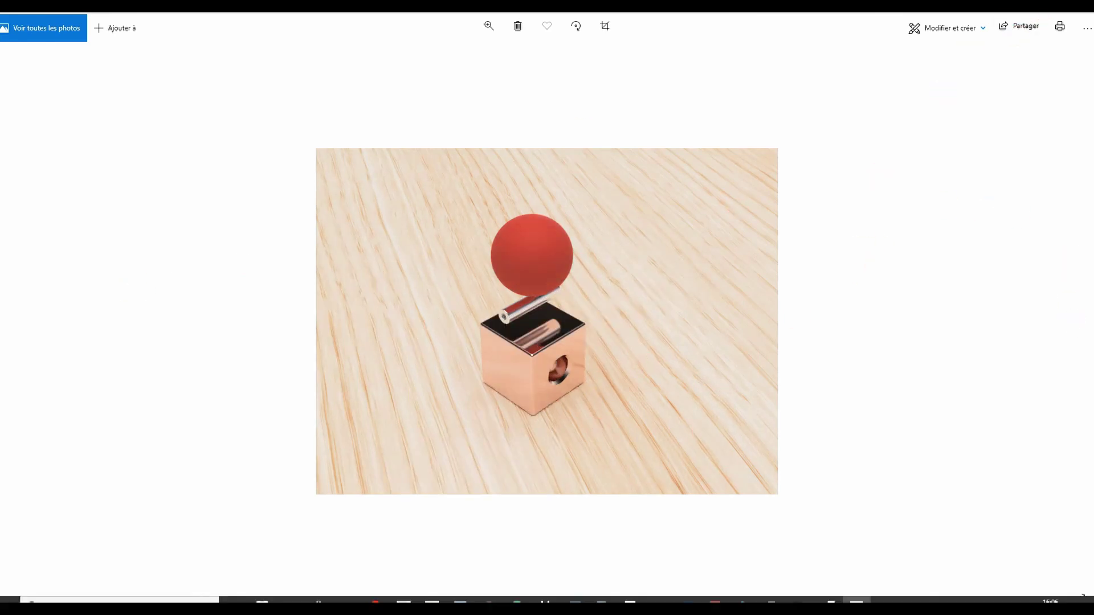
# Step: Switch back to Fusion 360 and replace the scene environment with Dry lake bed from the Fusion 360 Library
pyautogui.click(460, 600)
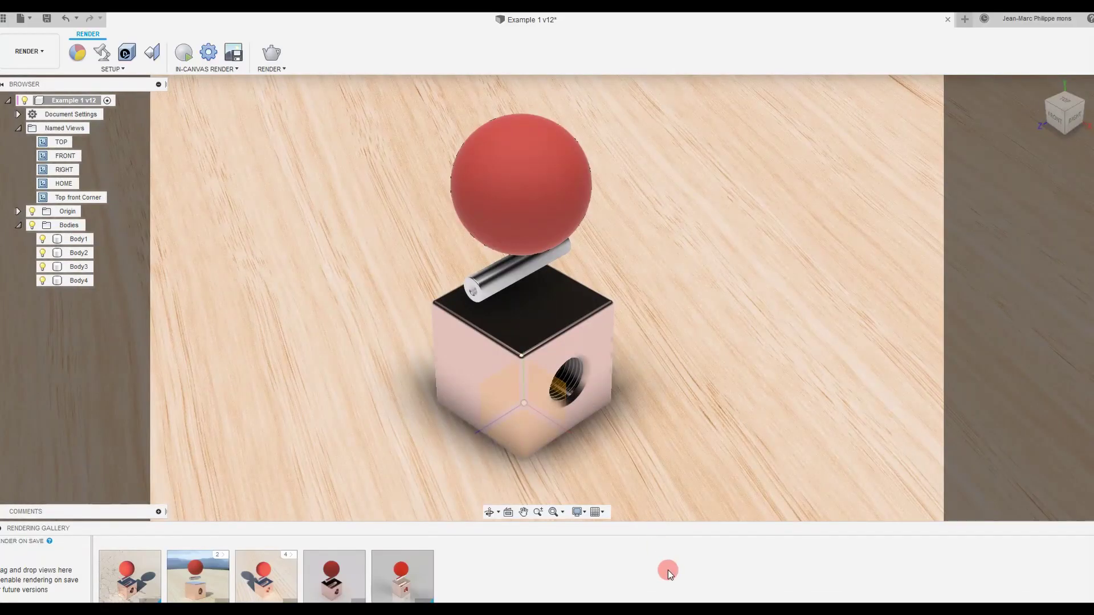
pyautogui.click(102, 53)
pyautogui.click(1017, 145)
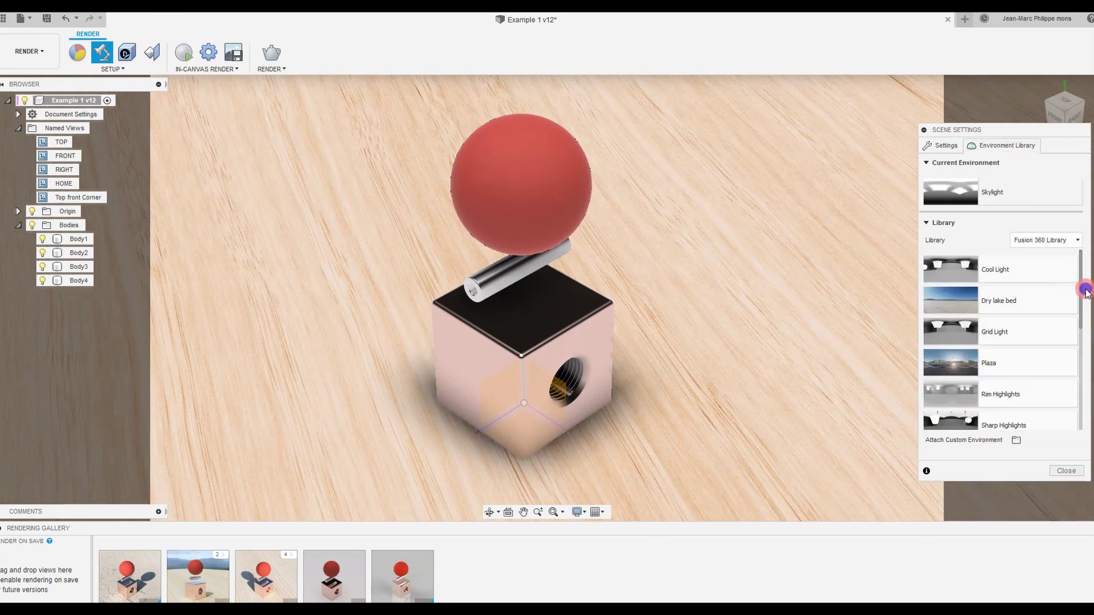
pyautogui.moveTo(975, 307); pyautogui.dragTo(781, 273)
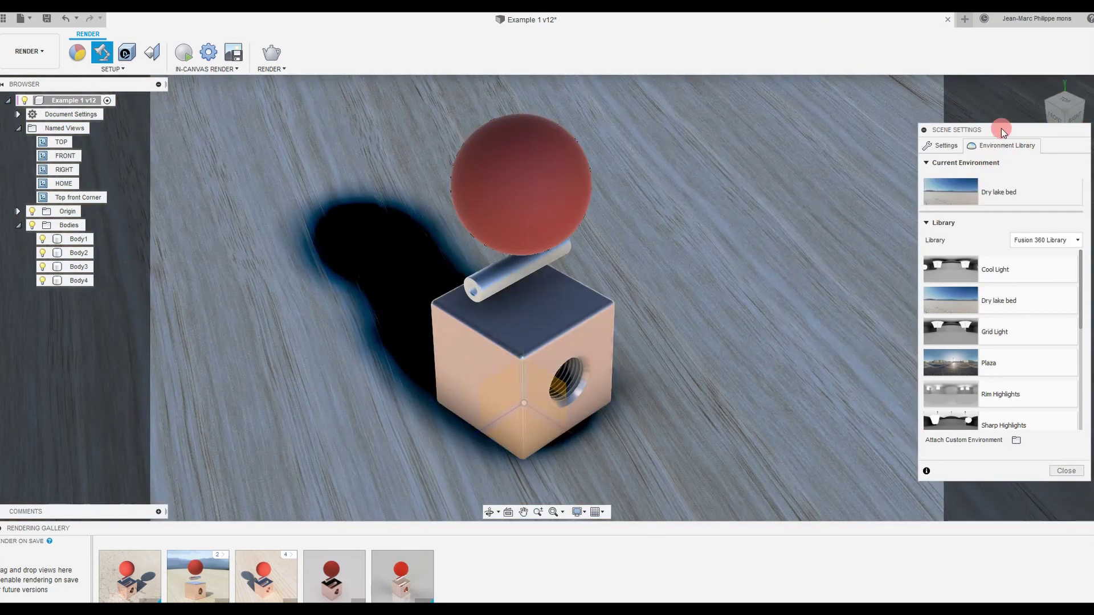
# Step: Set the Dry lake bed environment's brightness to 32000 lx
pyautogui.click(940, 146)
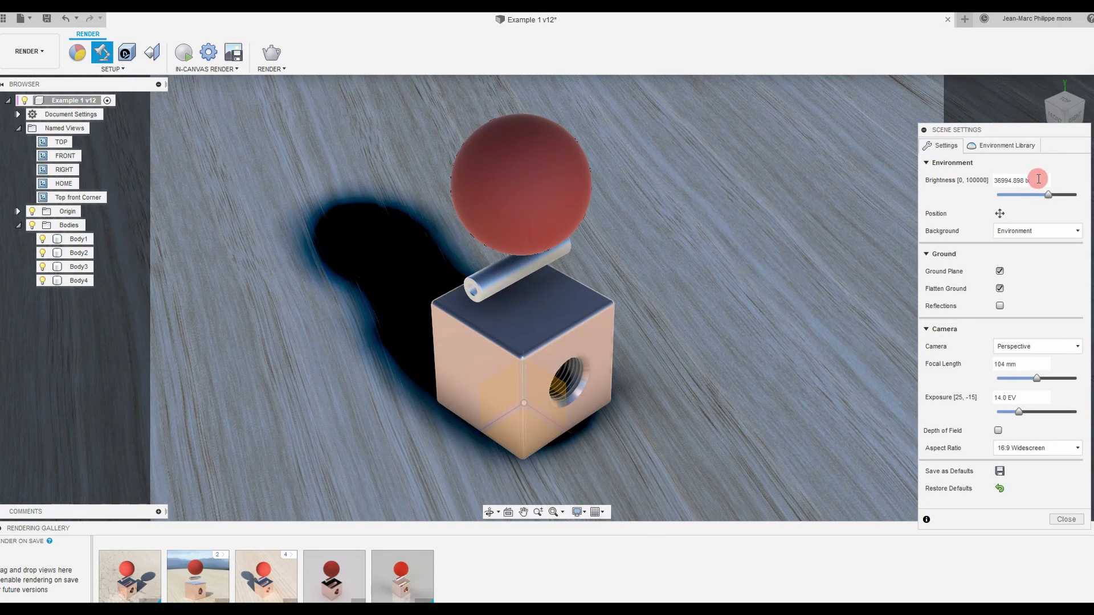
pyautogui.moveTo(1038, 180); pyautogui.dragTo(982, 180)
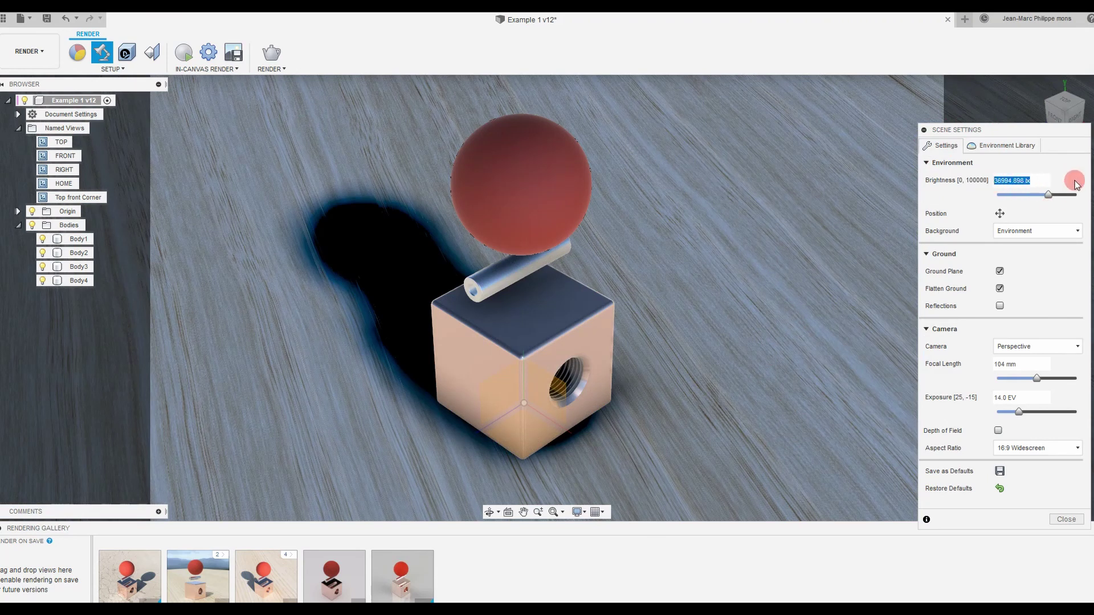
pyautogui.write('32000')
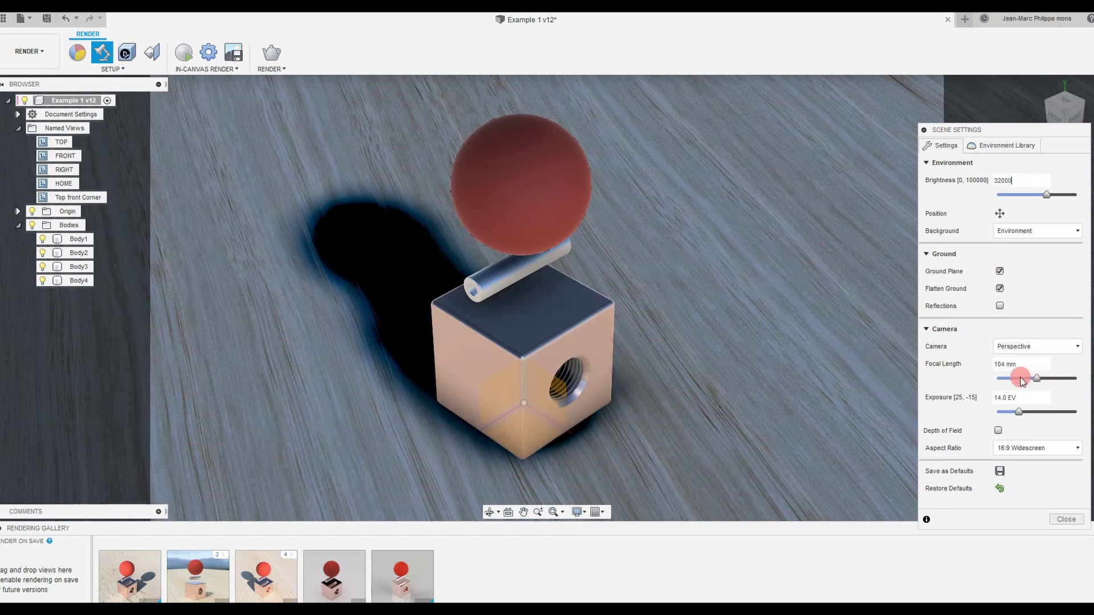
# Step: Rotate the environment to -16.7 deg to shift the cast shadow, and close the scene settings
pyautogui.click(999, 213)
pyautogui.moveTo(763, 100)
pyautogui.mouseDown()
pyautogui.moveTo(792, 102)
pyautogui.moveTo(761, 102)
pyautogui.mouseUp()
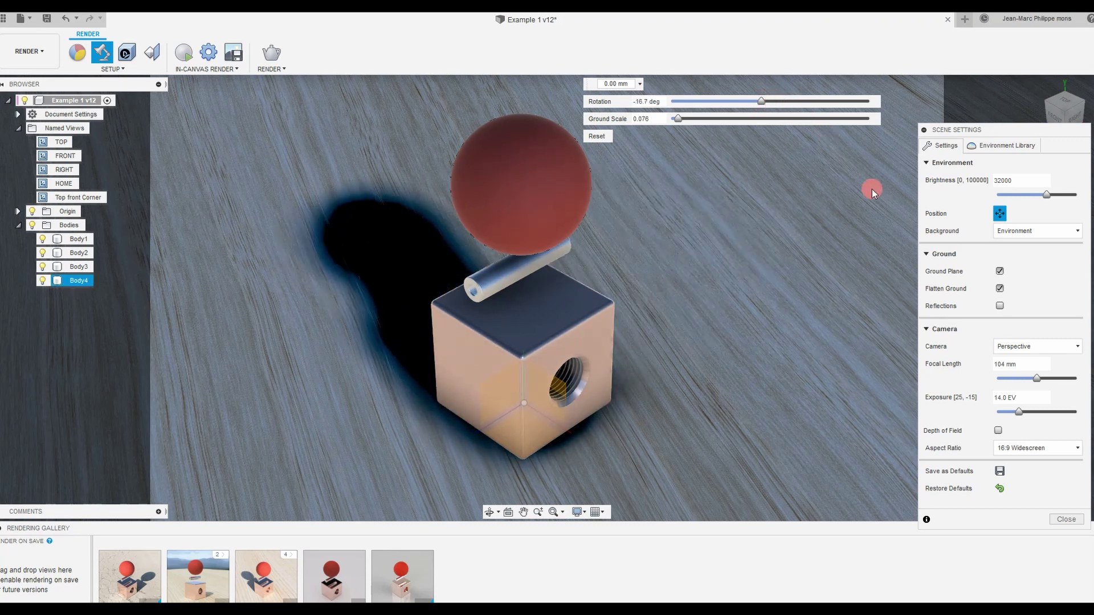
pyautogui.click(1066, 520)
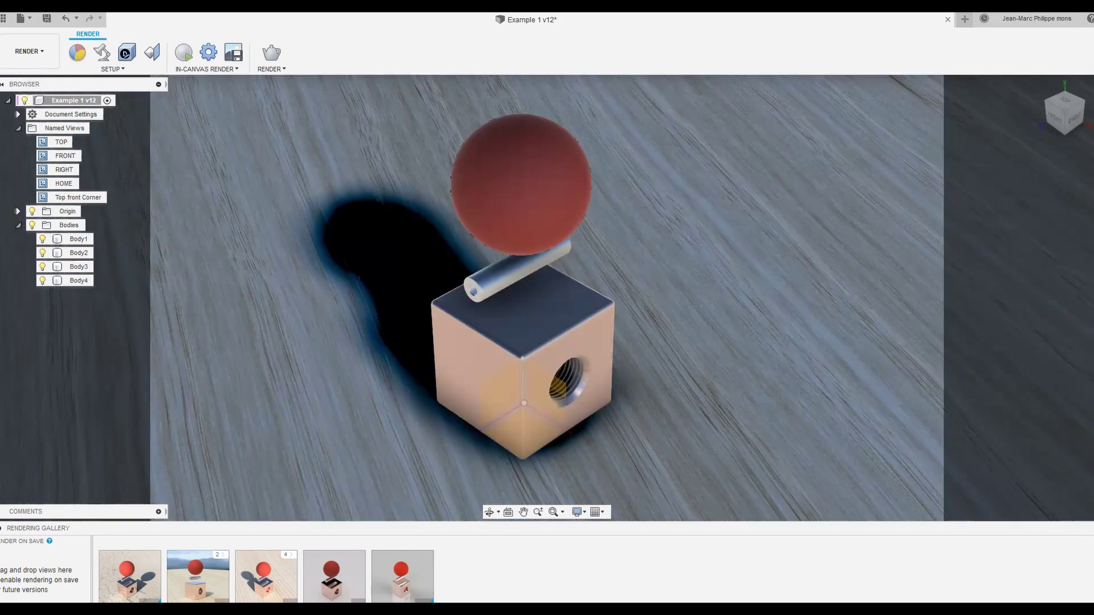
# Step: Preview the Dry lake bed scene with an in-canvas render and stop it after a few iterations
pyautogui.click(186, 52)
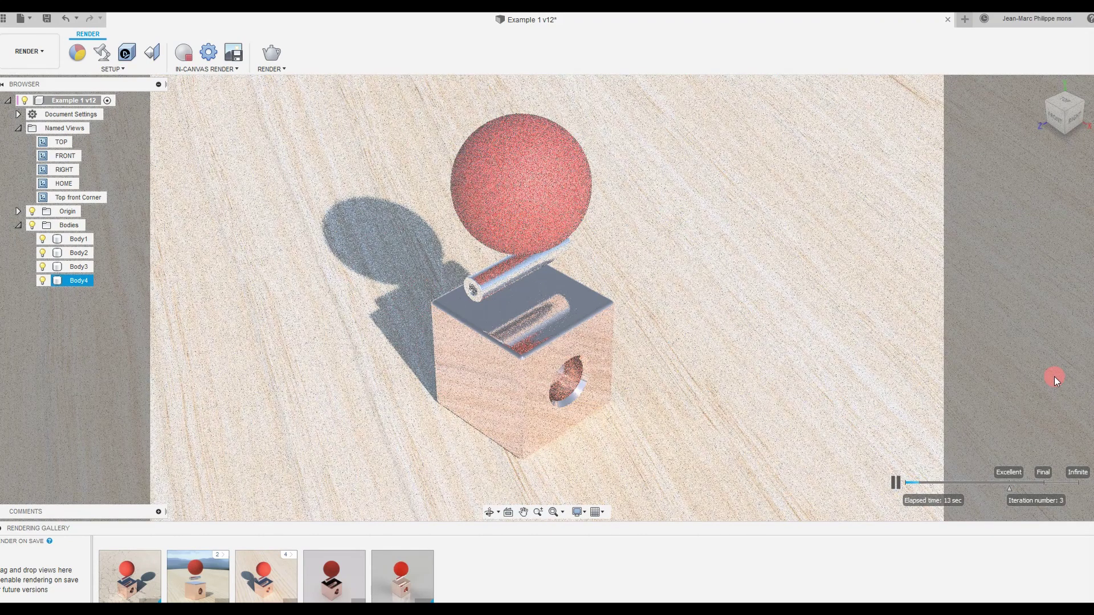
pyautogui.click(1051, 367)
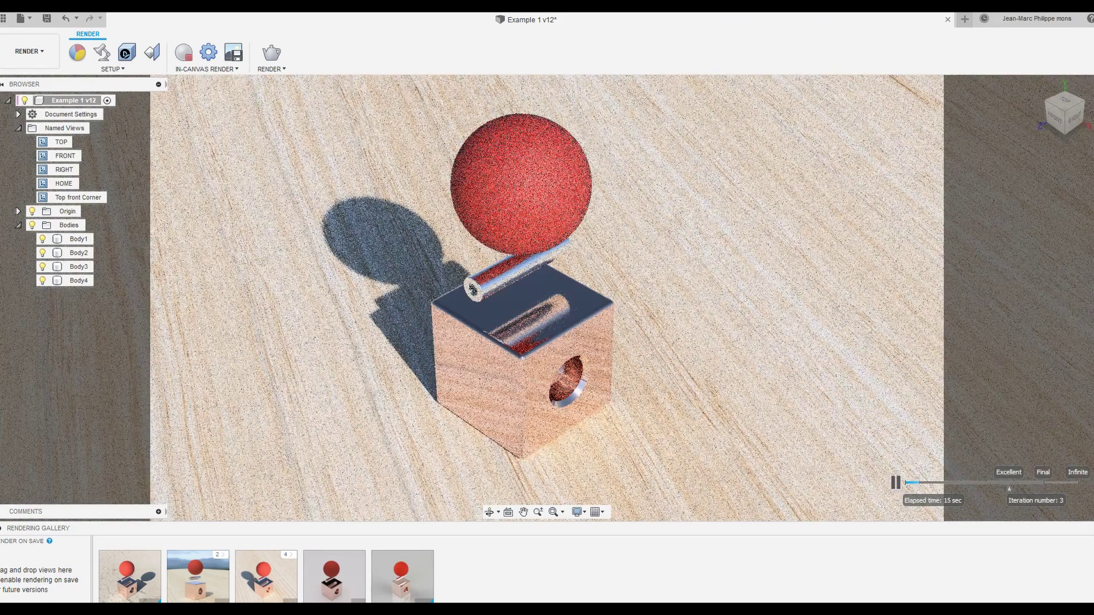
pyautogui.click(194, 50)
# Step: Switch to Photos and examine the finished Dry lake bed render with its strong cast shadow on the oak floor
pyautogui.hotkey('alt', 'Tab')
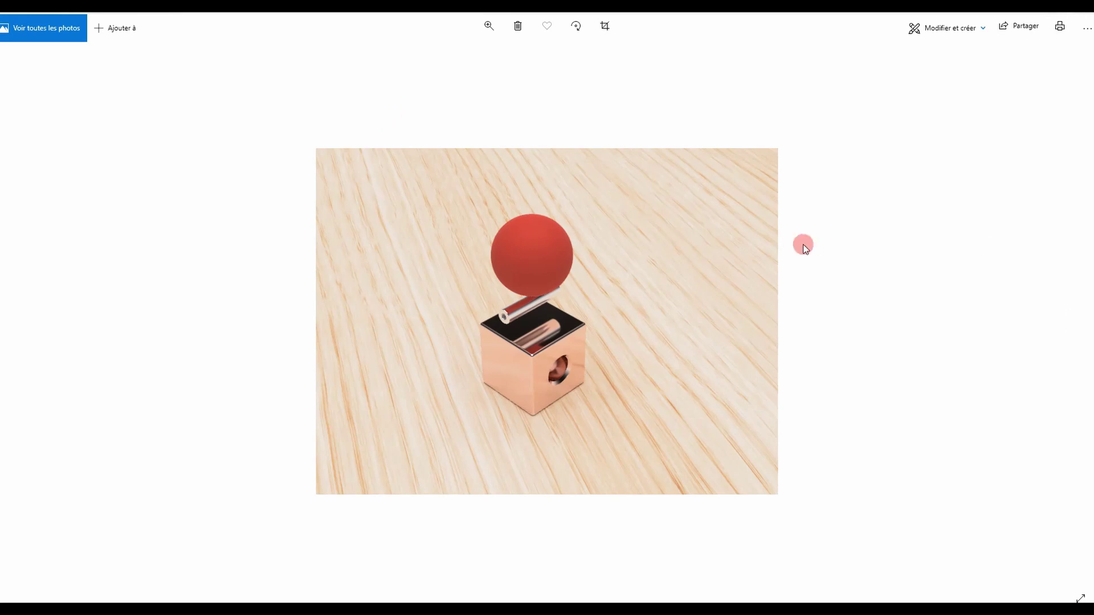
pyautogui.click(1074, 319)
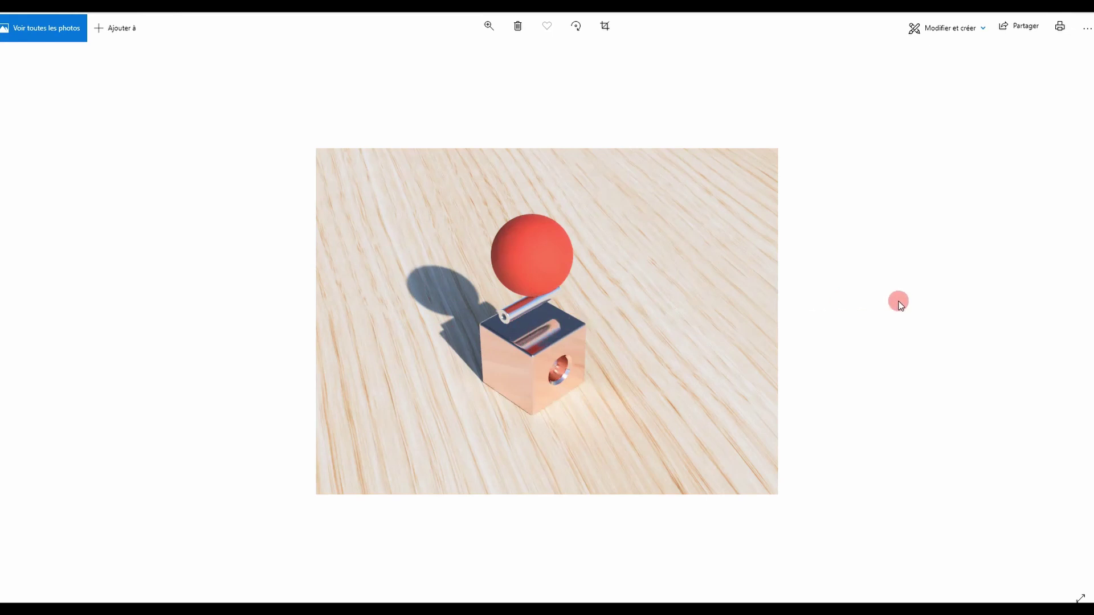
pyautogui.click(489, 26)
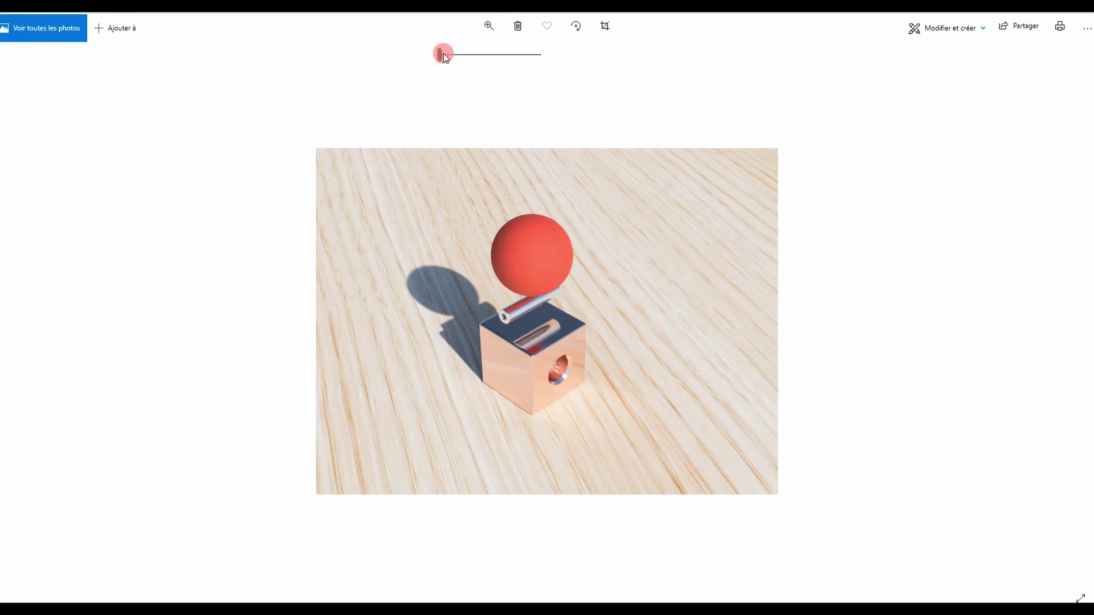
pyautogui.moveTo(440, 54); pyautogui.dragTo(420, 44)
# Step: Compare the brightness of the two renders that show the objects against the mountain horizon
pyautogui.click(1077, 329)
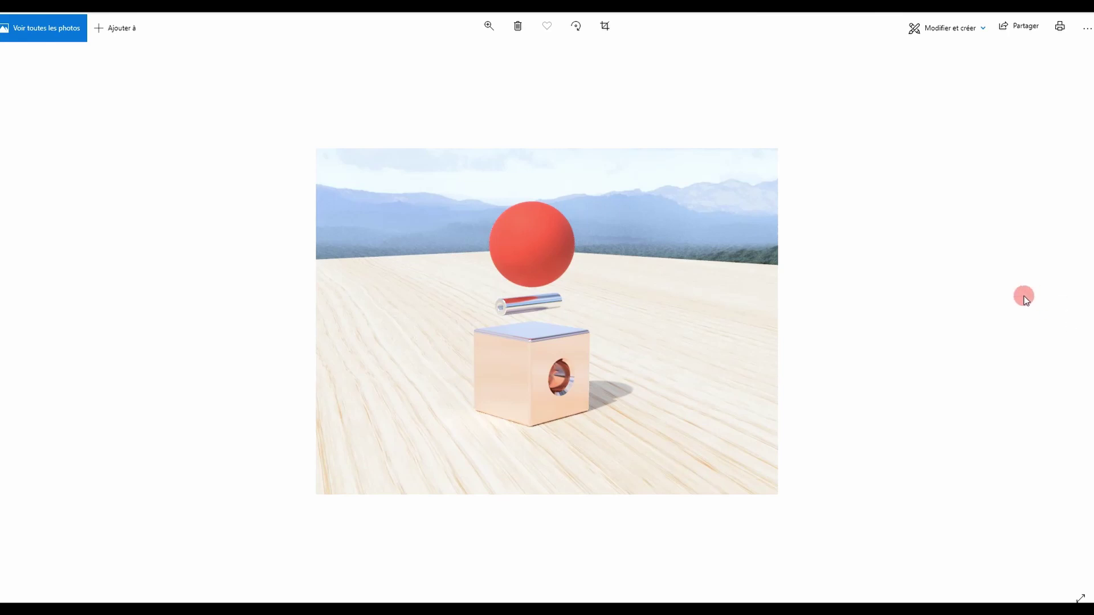
pyautogui.click(1071, 324)
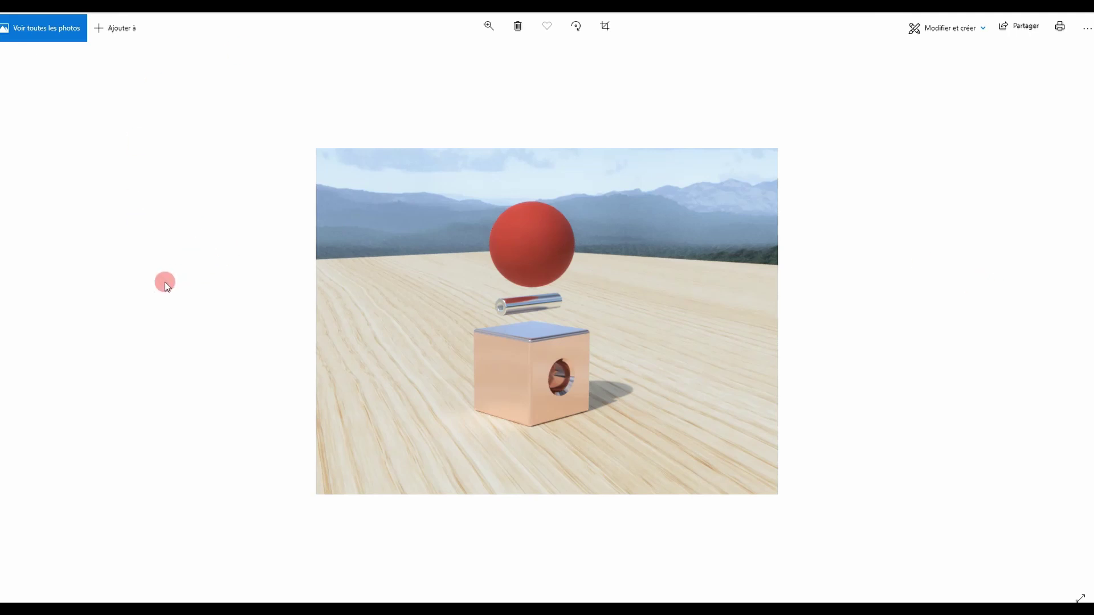
pyautogui.click(17, 325)
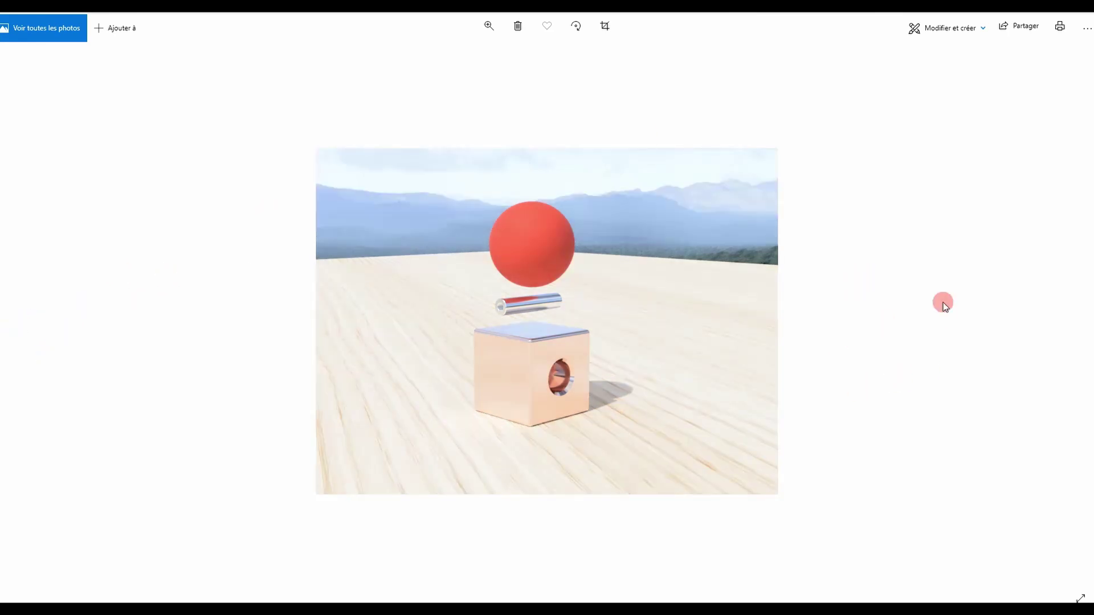